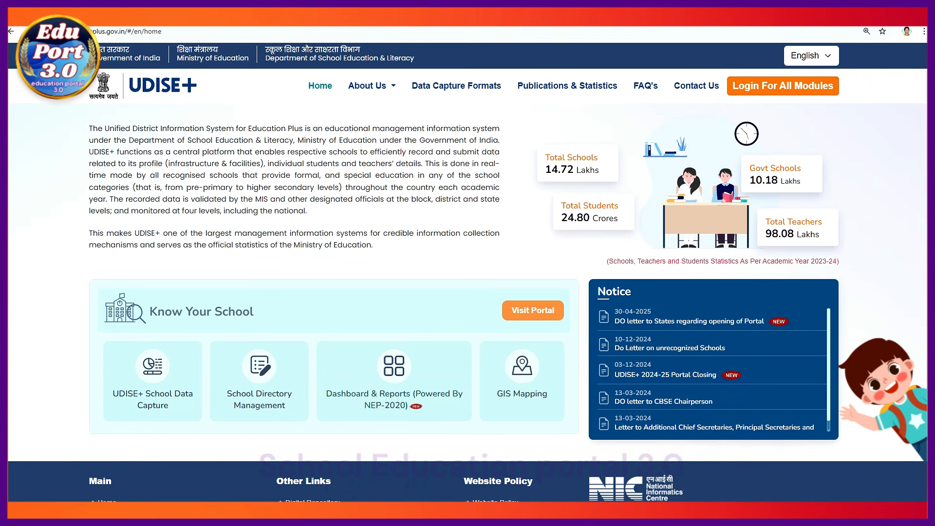
Step: Open the all-modules login, choose MADHYA PRADESH as the state, and go to the Students Module login page
click(783, 86)
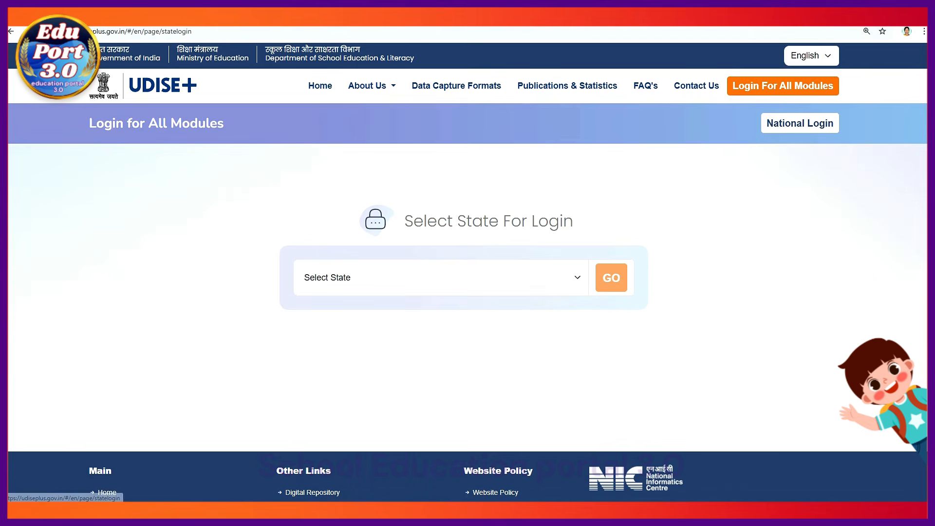
click(441, 278)
key(m)
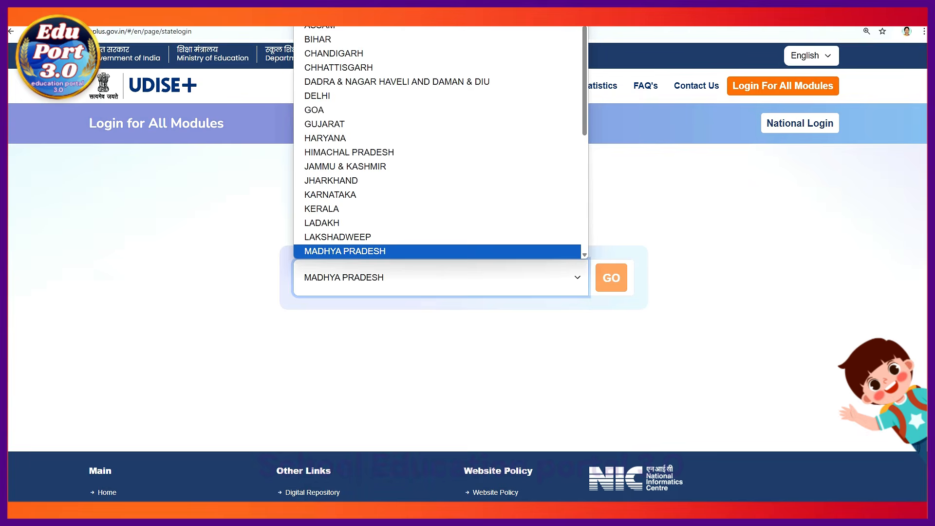
key(Return)
click(611, 277)
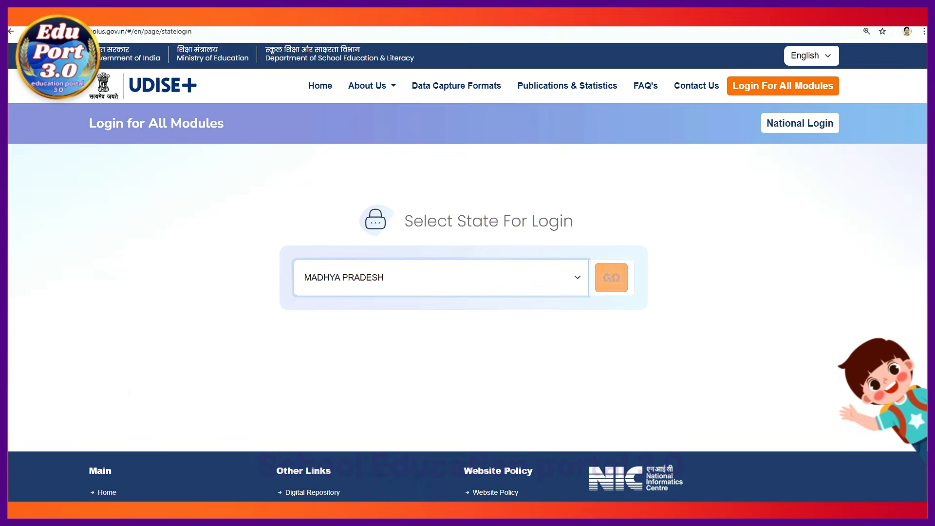
scroll(468, 272, down, 2)
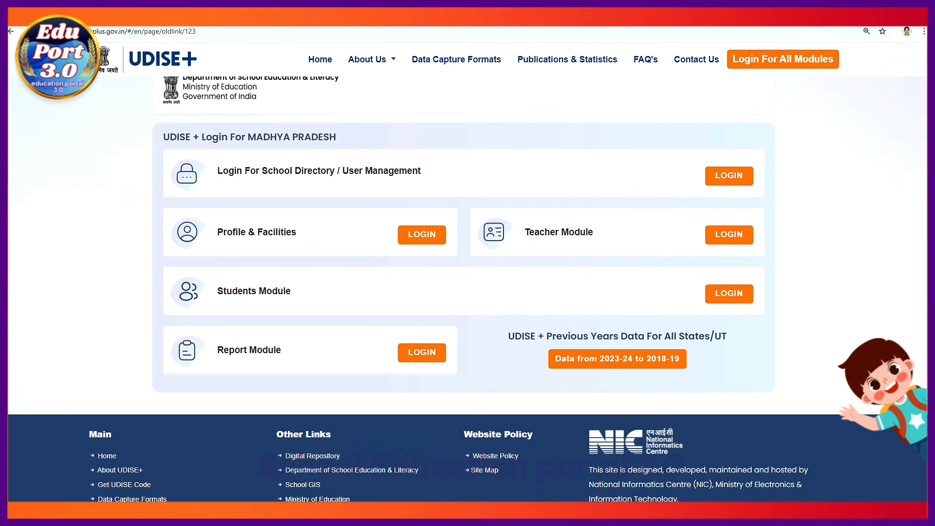
click(716, 292)
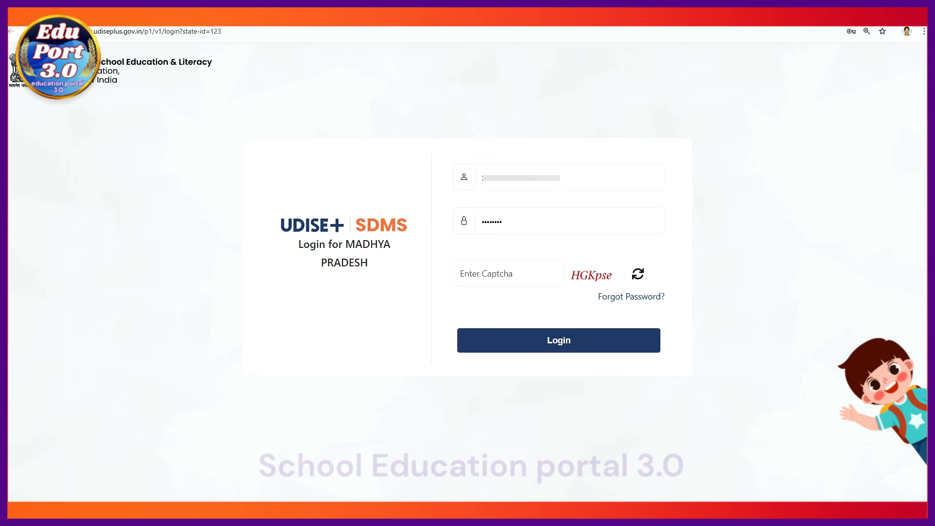
Step: Enter the captcha code, log in to the Students Module, and dismiss the School Information notice
click(497, 273)
text(HGK)
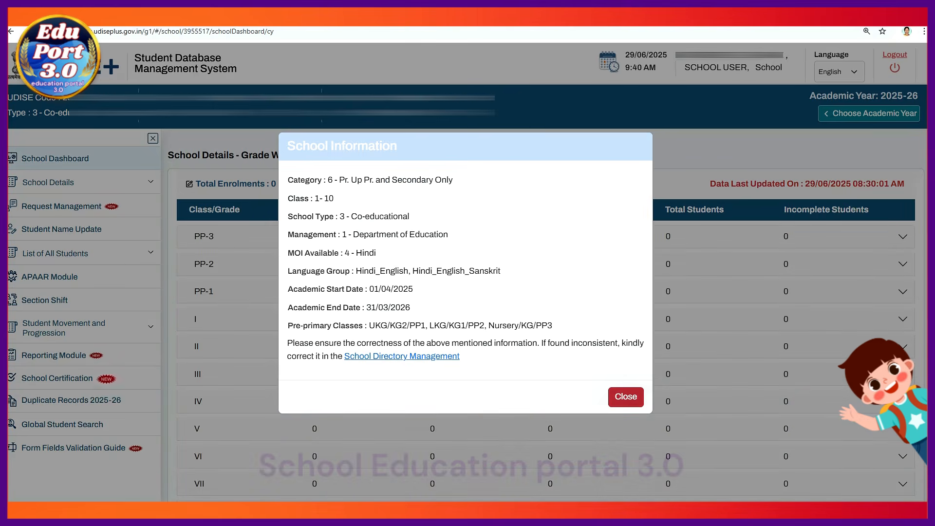
key(Escape)
Step: Review the grade-wise enrolment table and open Progression Activity under Student Movement and Progression
scroll(545, 317, down, 1)
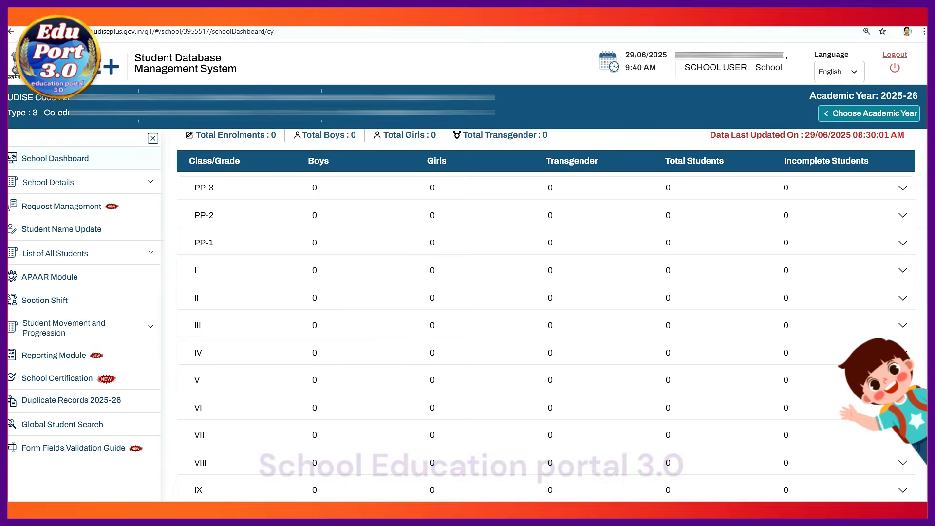
scroll(545, 316, up, 1)
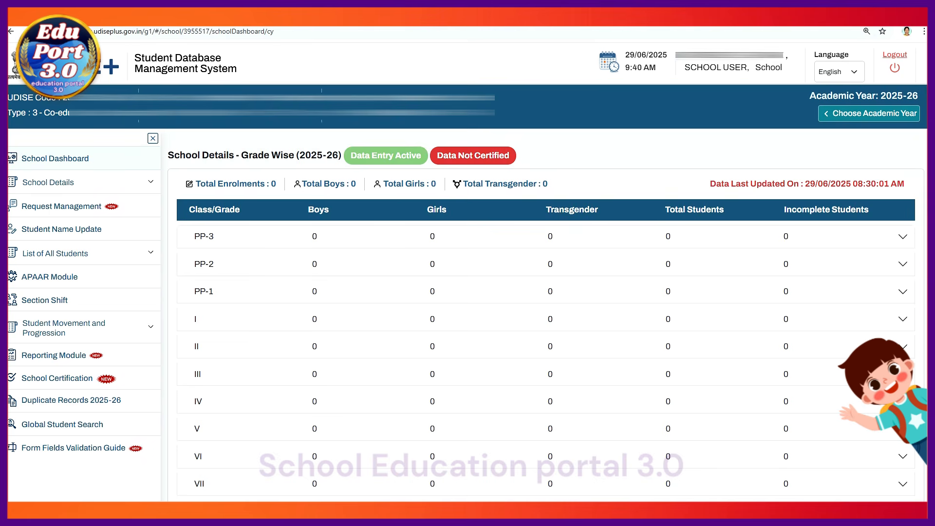
scroll(544, 315, down, 3)
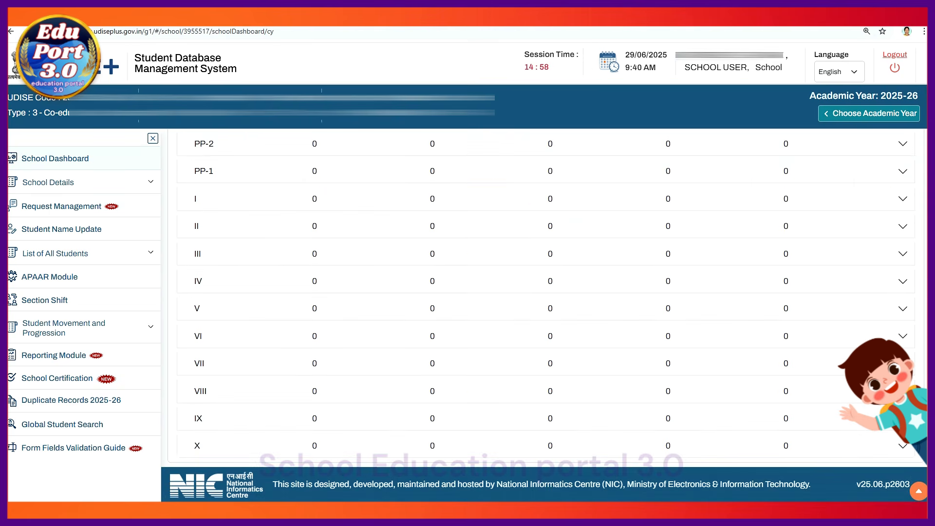
scroll(544, 315, up, 2)
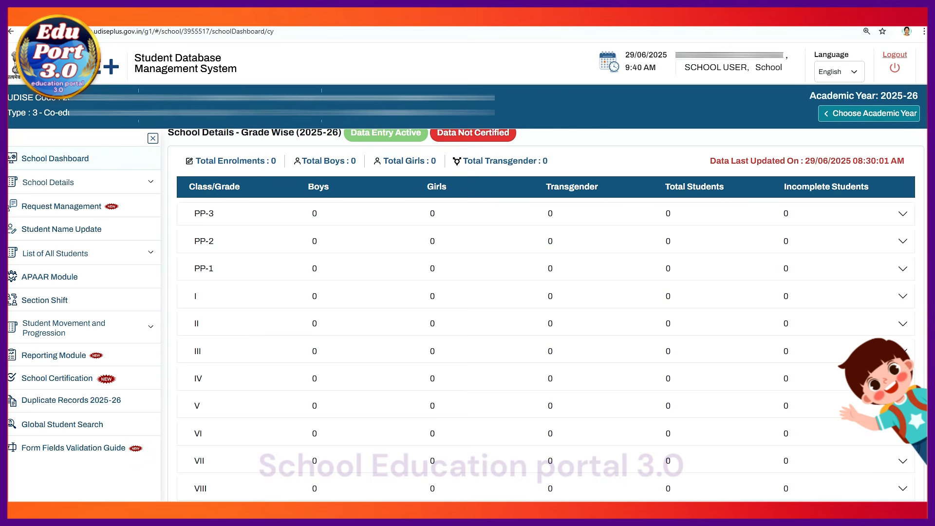
scroll(546, 317, down, 1)
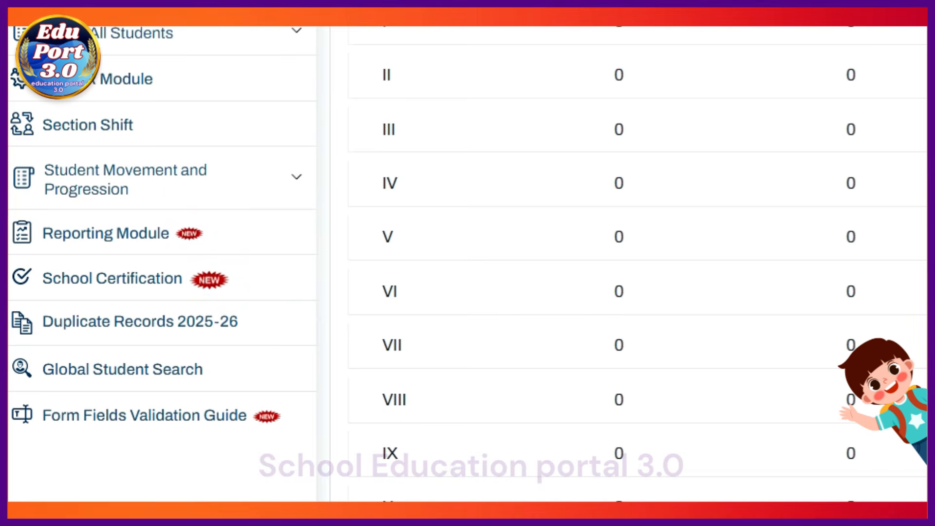
click(146, 180)
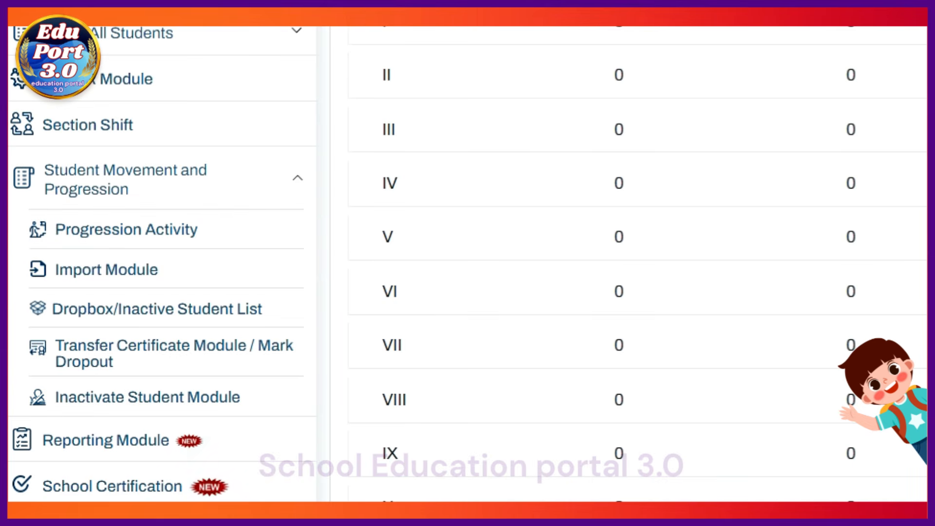
click(126, 229)
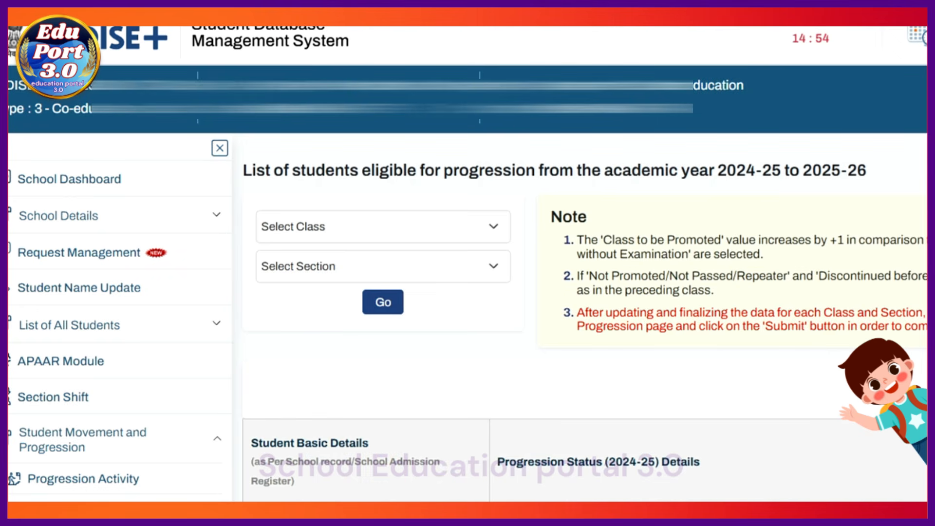
Step: Load the list of students eligible for progression for Class V, Section A
click(383, 226)
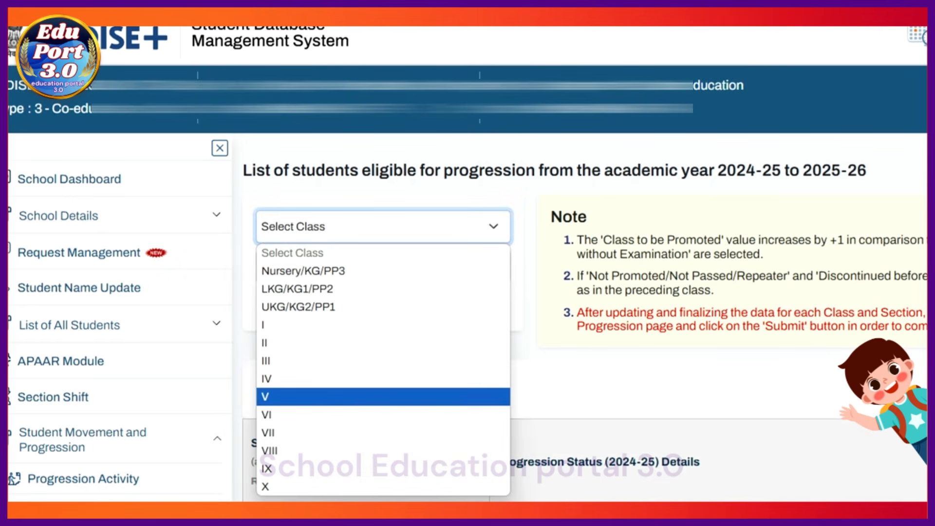
key(Return)
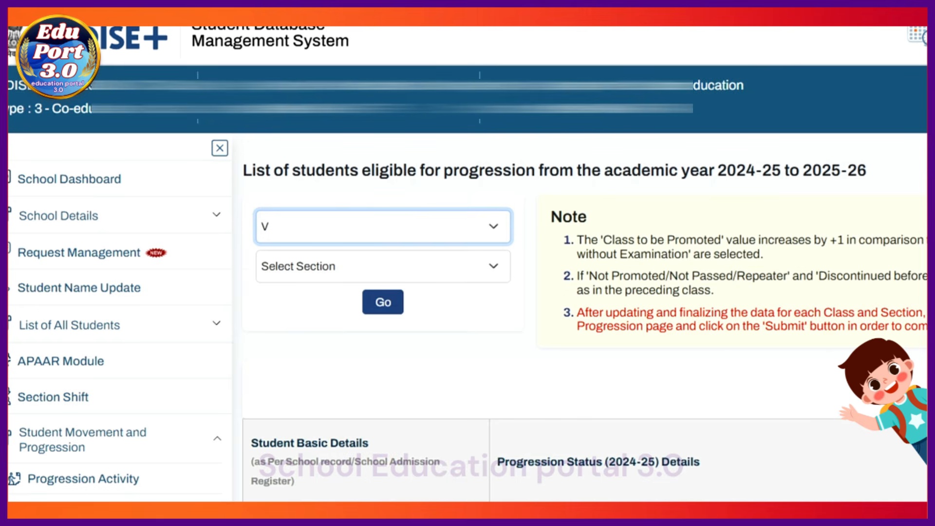
click(383, 266)
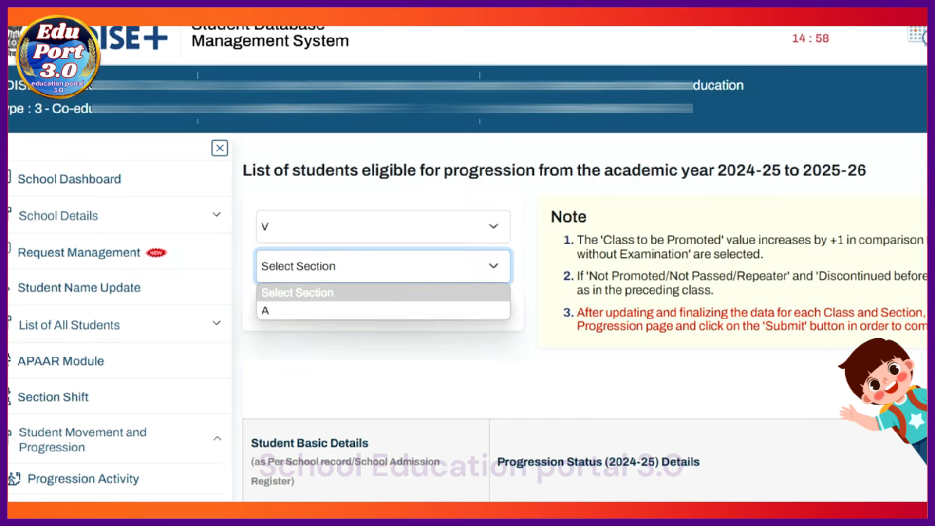
click(383, 311)
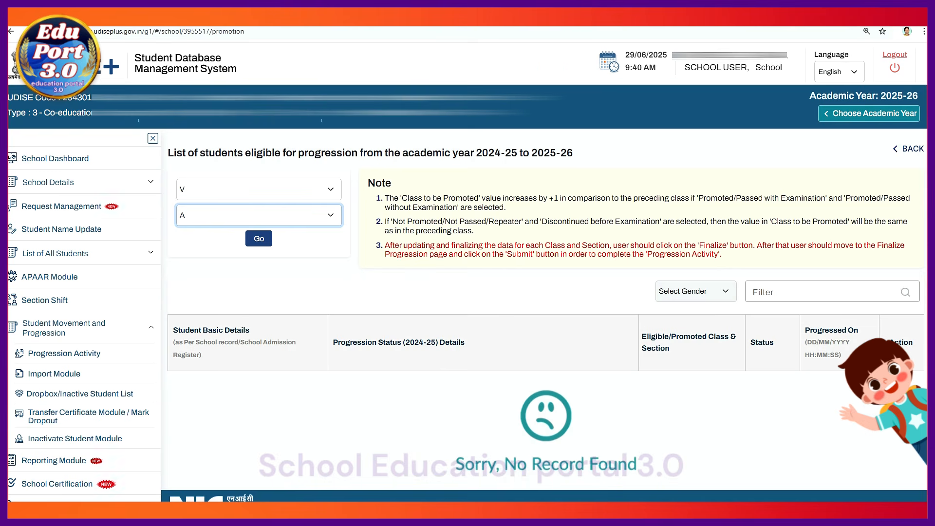
click(259, 238)
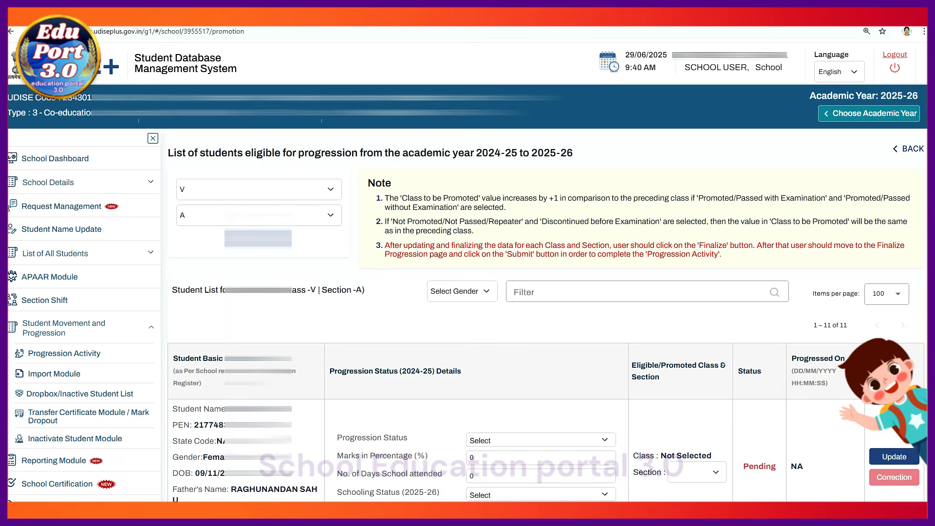
Step: Examine the Class V student records with their progression fields, plus the available gender filter and items-per-page options
scroll(545, 316, down, 3)
scroll(546, 316, down, 7)
scroll(545, 316, down, 15)
scroll(546, 316, down, 15)
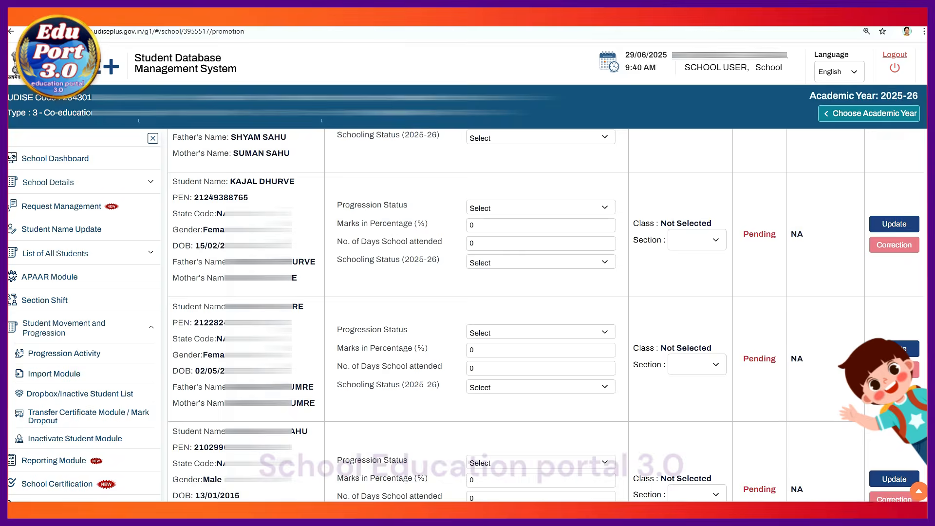
scroll(546, 315, up, 15)
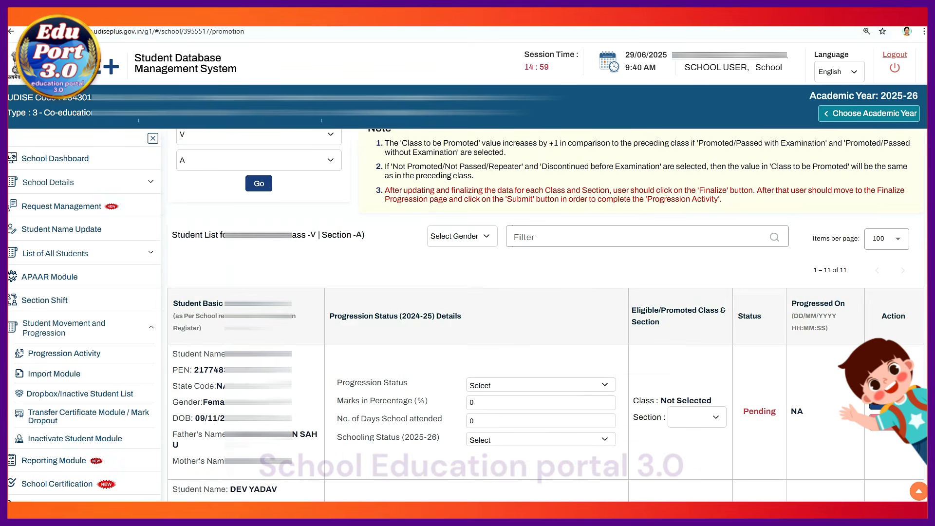
scroll(545, 315, down, 1)
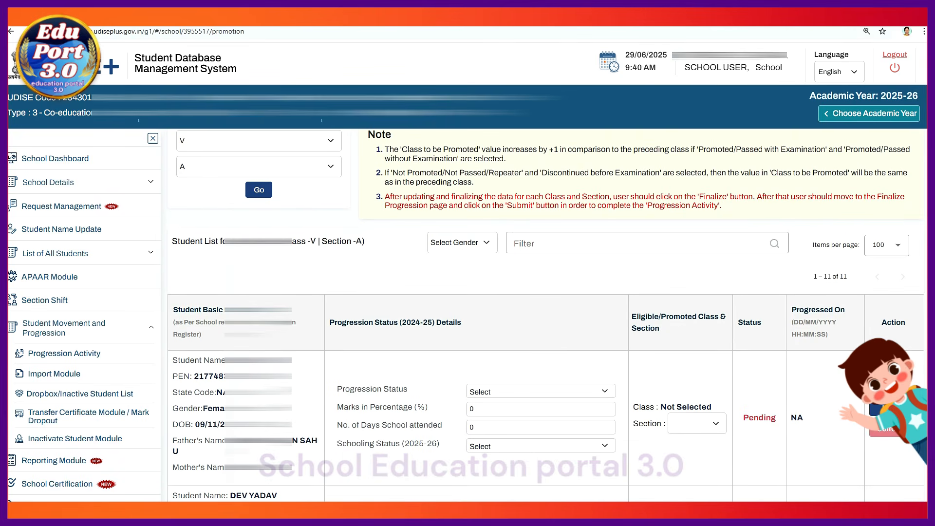
click(462, 242)
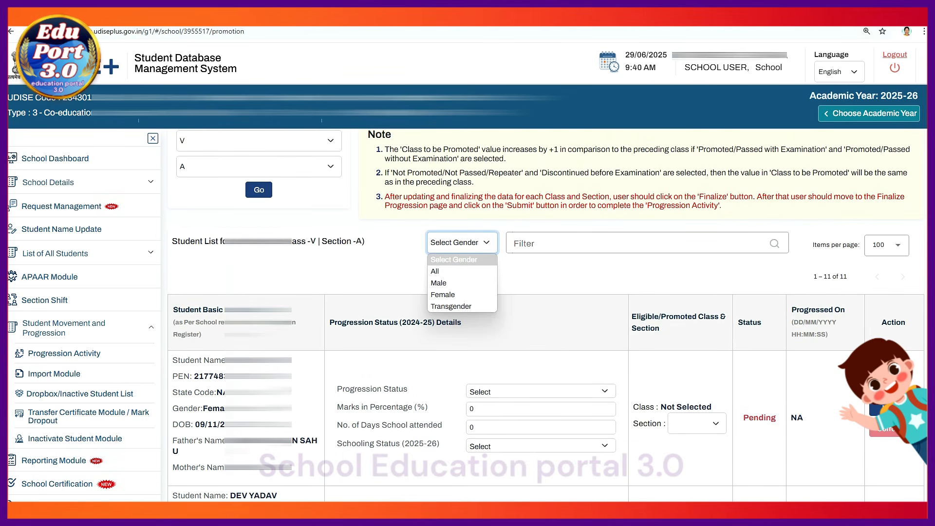
key(Escape)
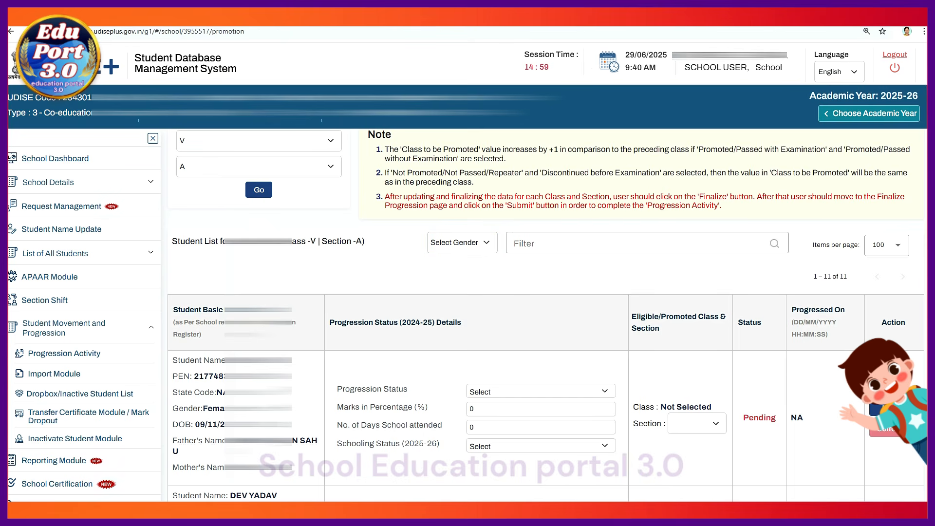
click(463, 243)
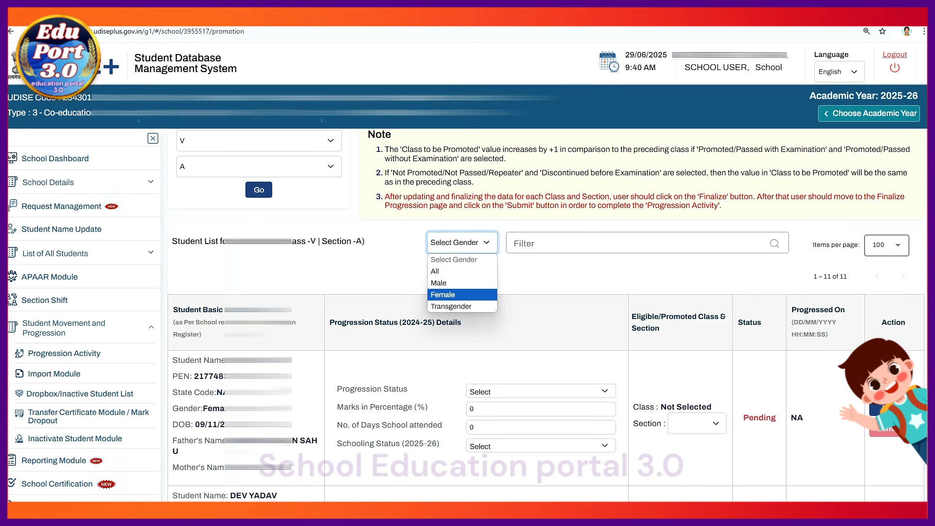
click(887, 246)
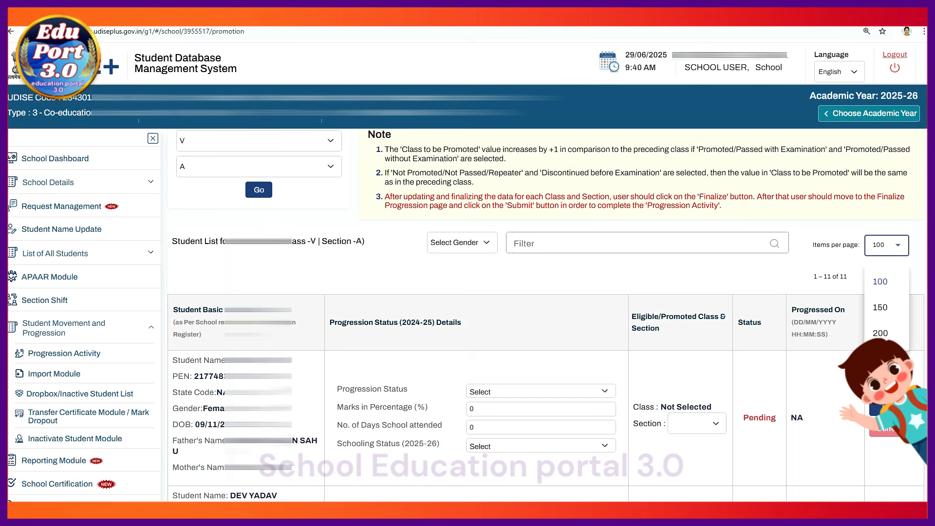
key(Escape)
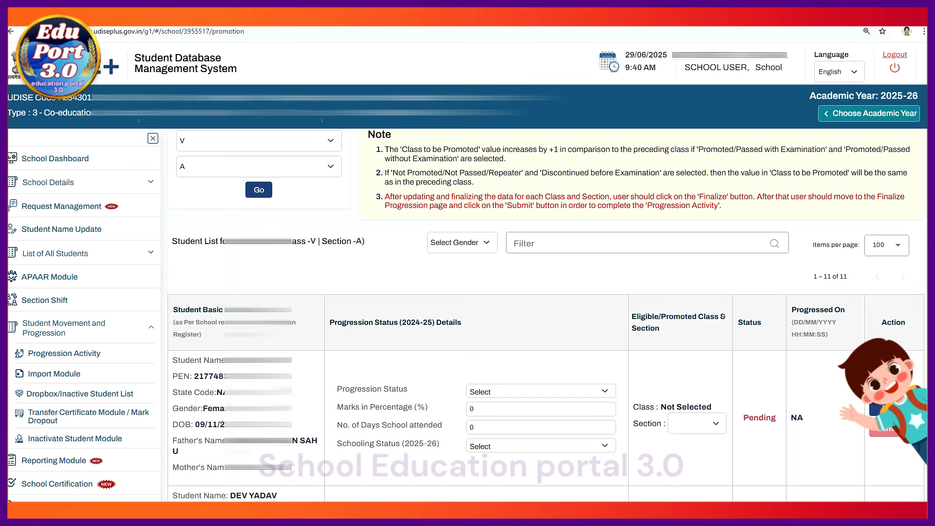
Step: Set the gender filter of the progression student list to All and look through the listed students
click(462, 243)
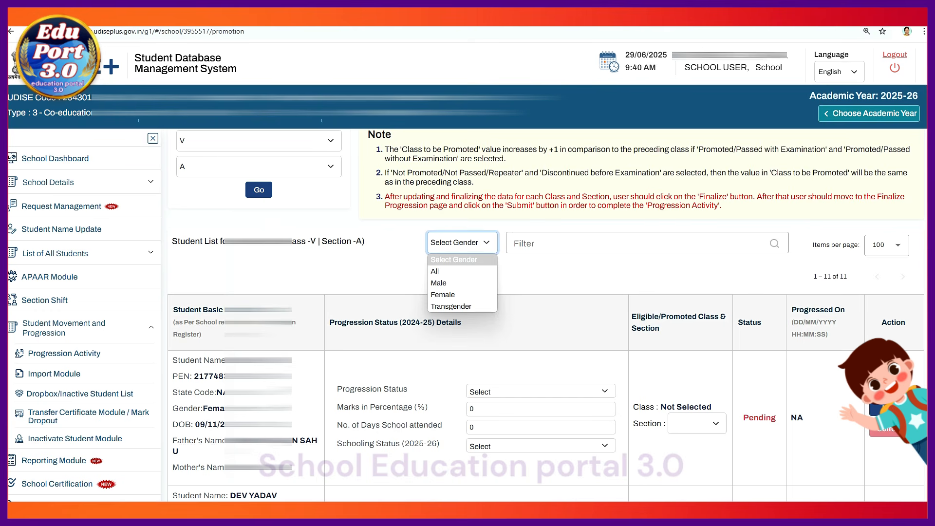
click(454, 272)
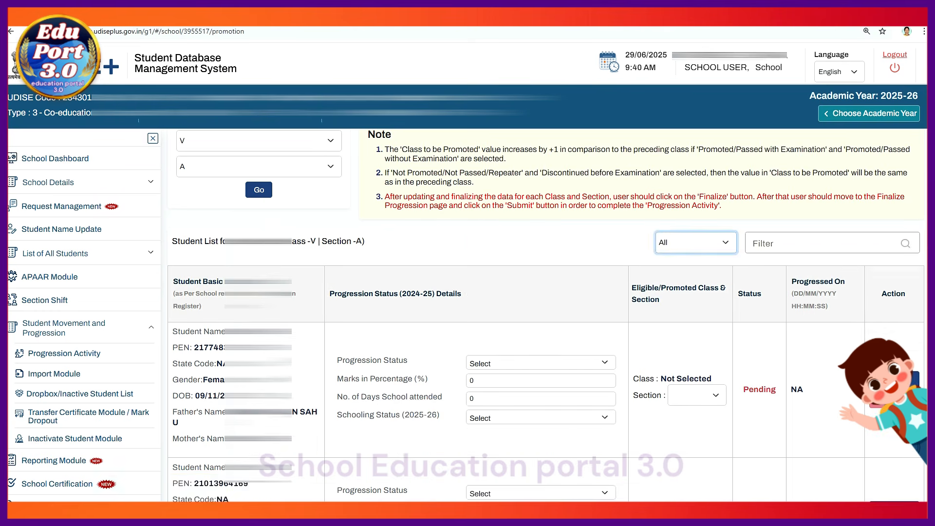
click(488, 273)
scroll(487, 273, down, 12)
scroll(487, 273, up, 9)
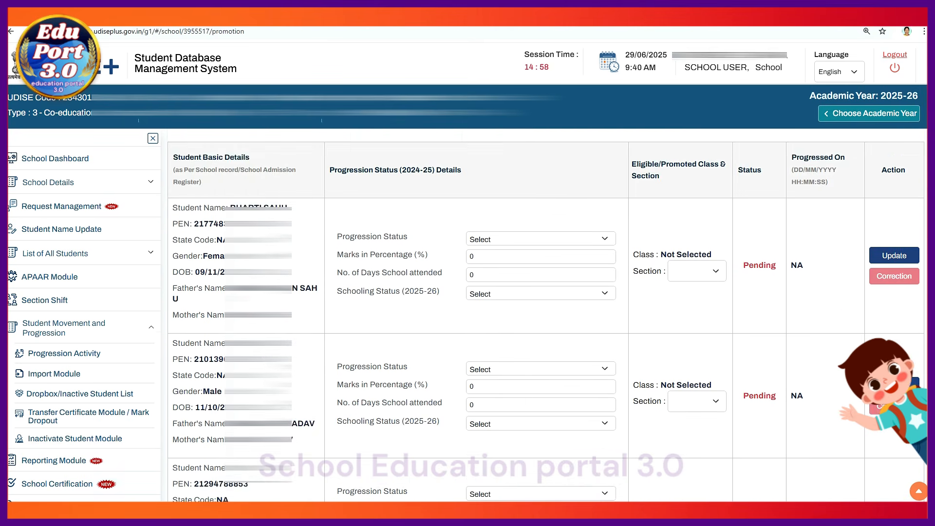
scroll(487, 273, up, 2)
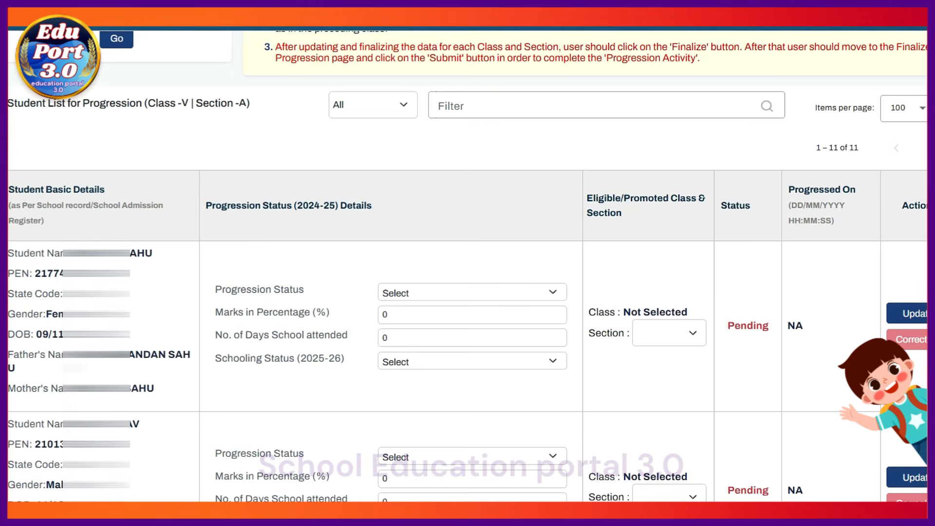
Step: Try Promoted(by Examination) as the first student's progression status, and reset the status to Select
click(472, 292)
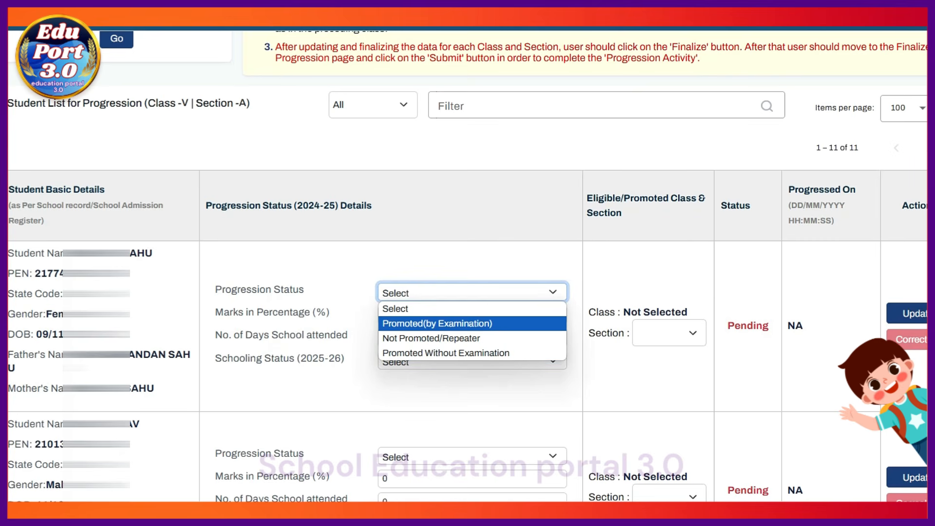
key(Return)
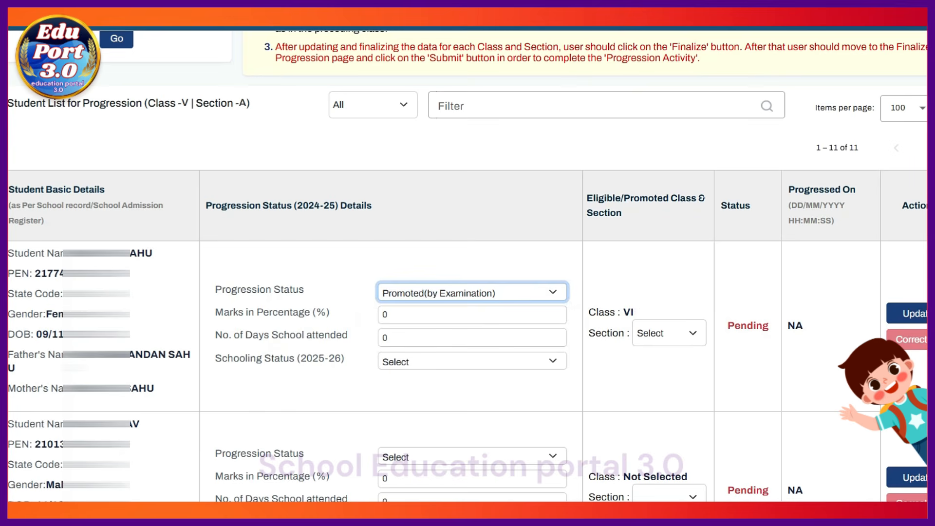
click(472, 292)
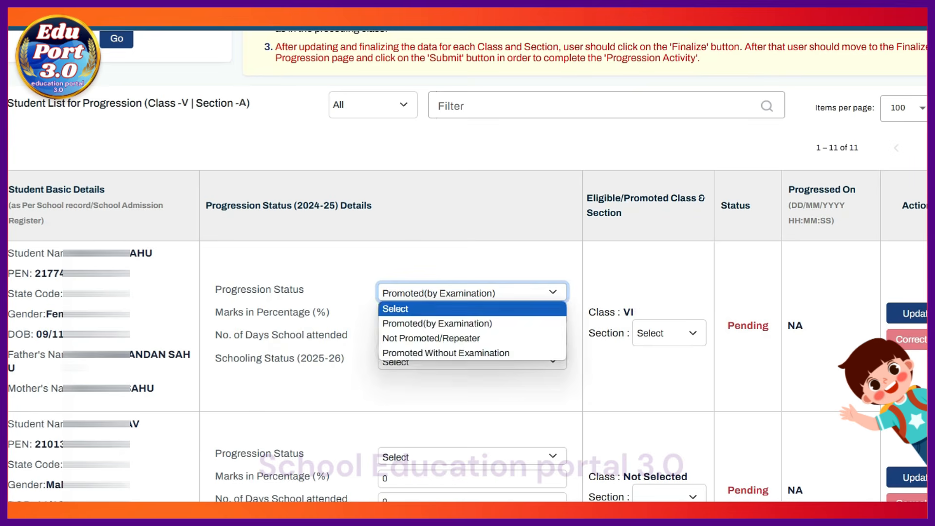
click(472, 309)
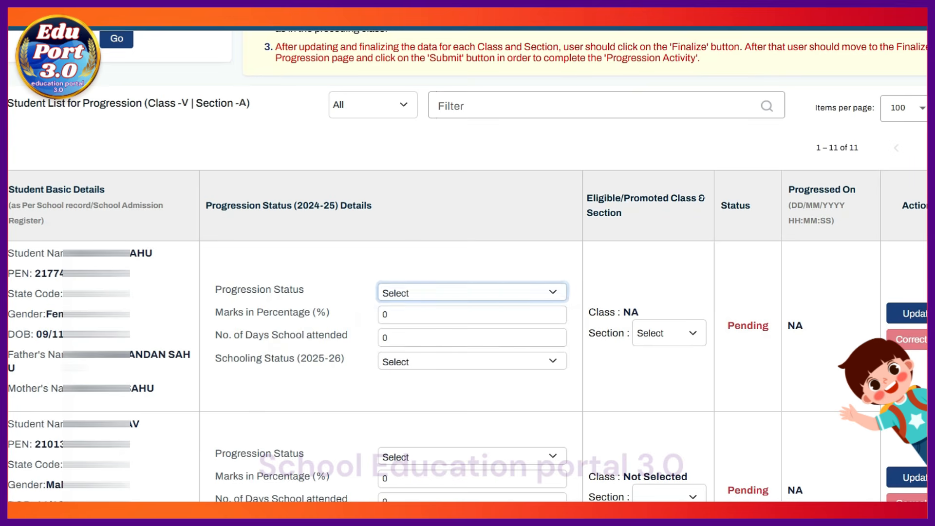
mouse_move(335, 256)
mouse_down()
mouse_move(504, 388)
mouse_move(584, 391)
mouse_up()
mouse_move(593, 254)
mouse_down()
mouse_move(618, 387)
mouse_move(686, 405)
mouse_up()
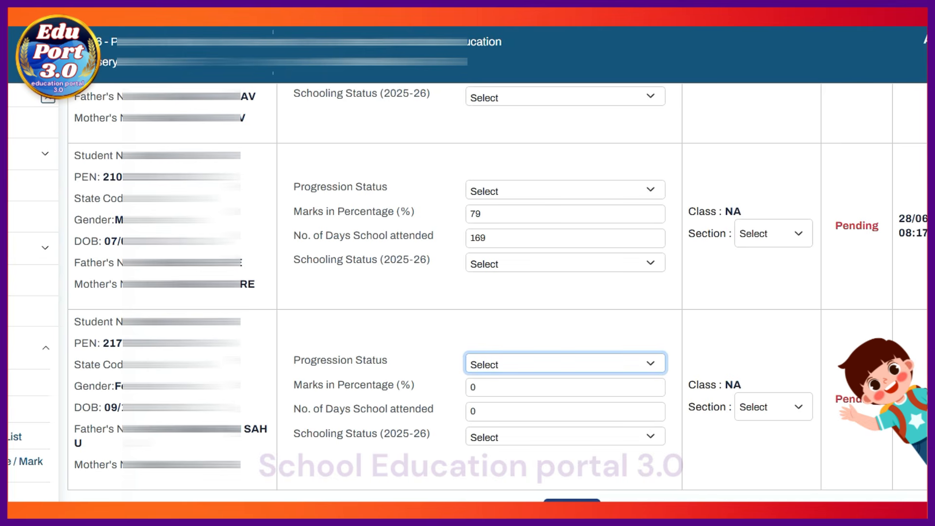
Step: Try Promoted(by Examination) and Not Promoted/Repeater alternately as the progression status of the last student in the list
click(565, 364)
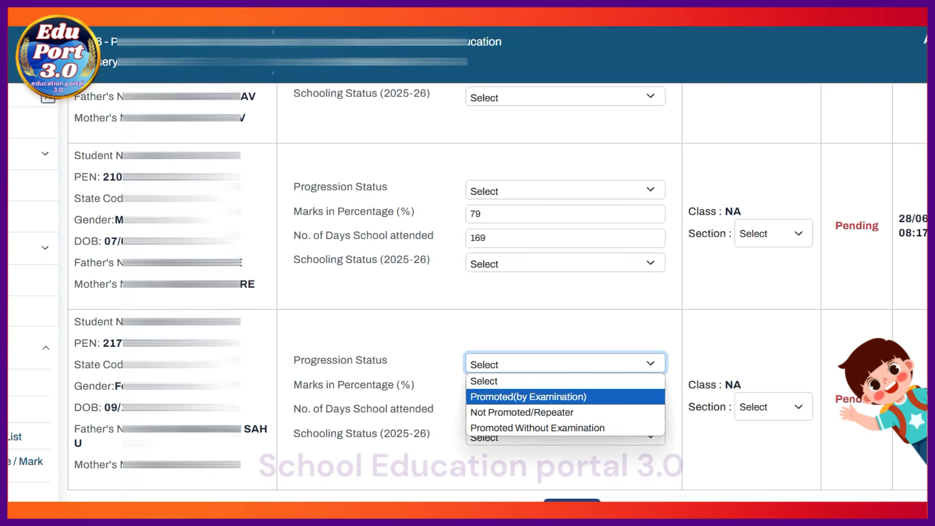
key(Return)
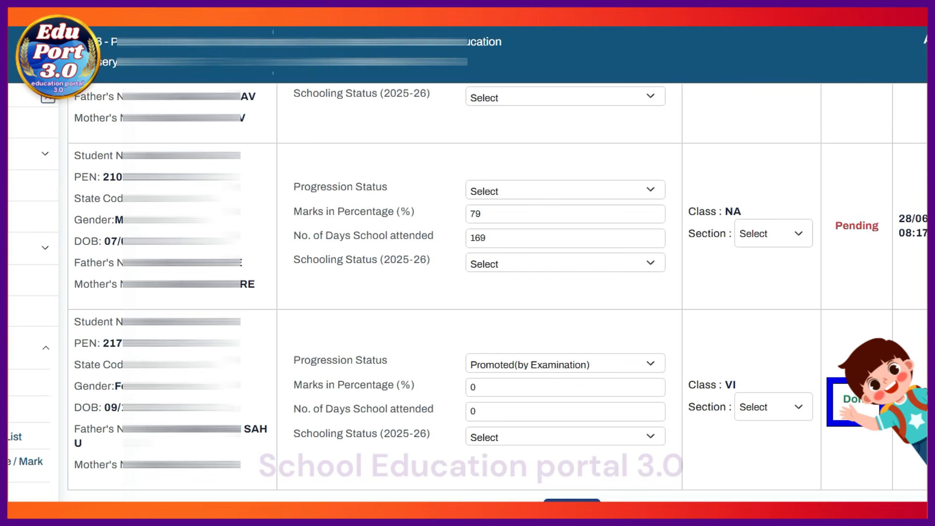
click(565, 364)
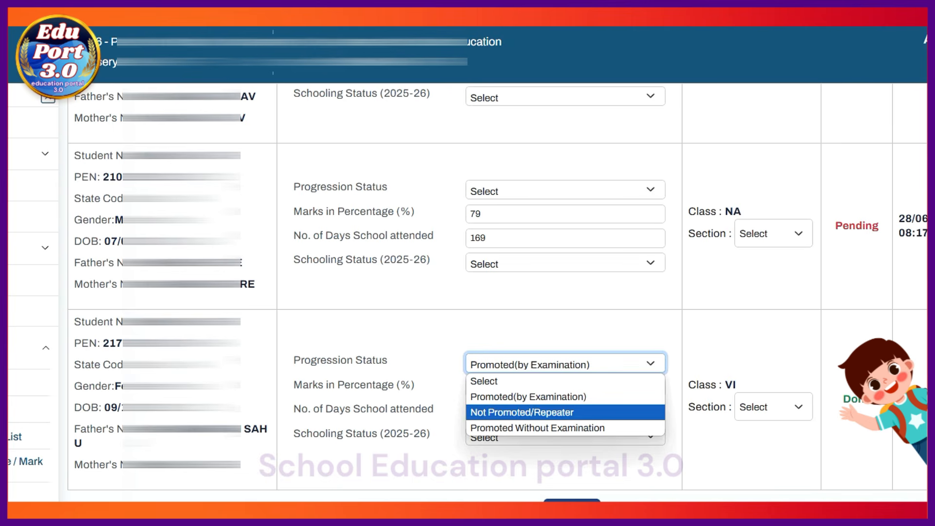
click(566, 413)
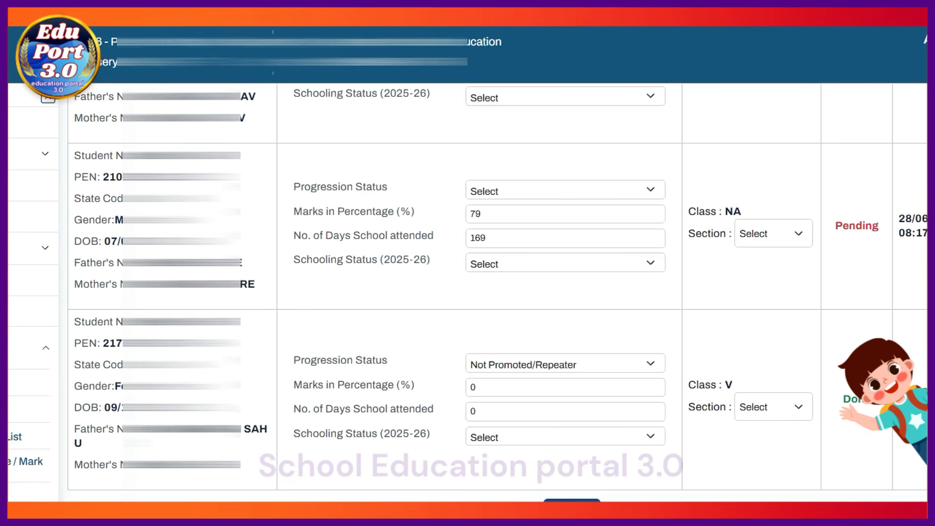
click(565, 364)
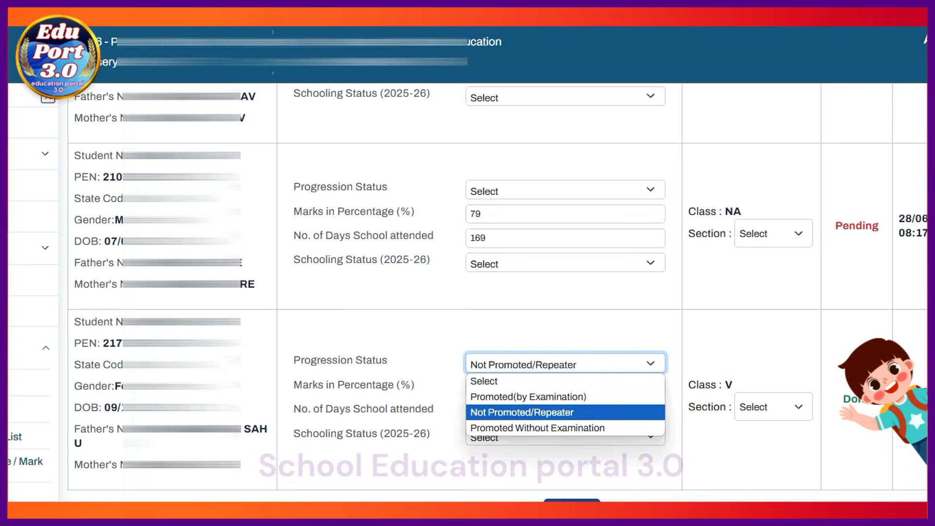
click(545, 396)
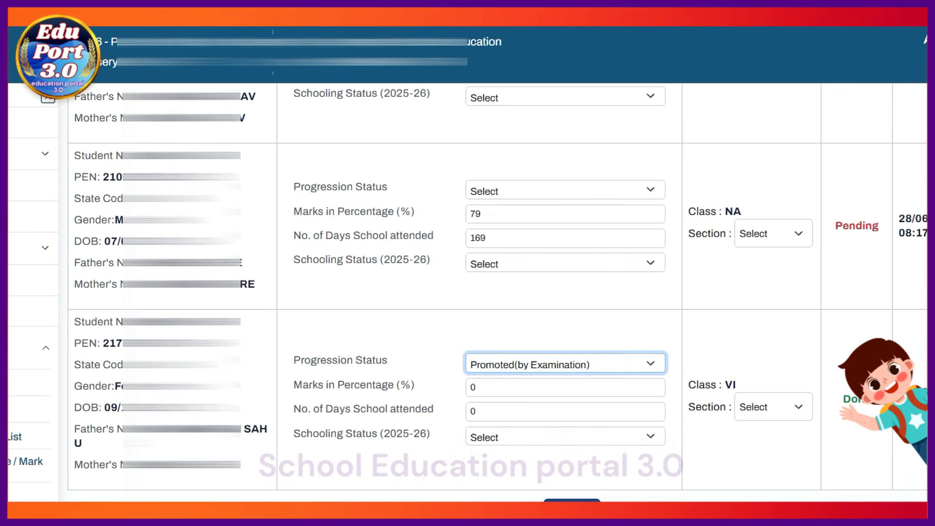
click(565, 364)
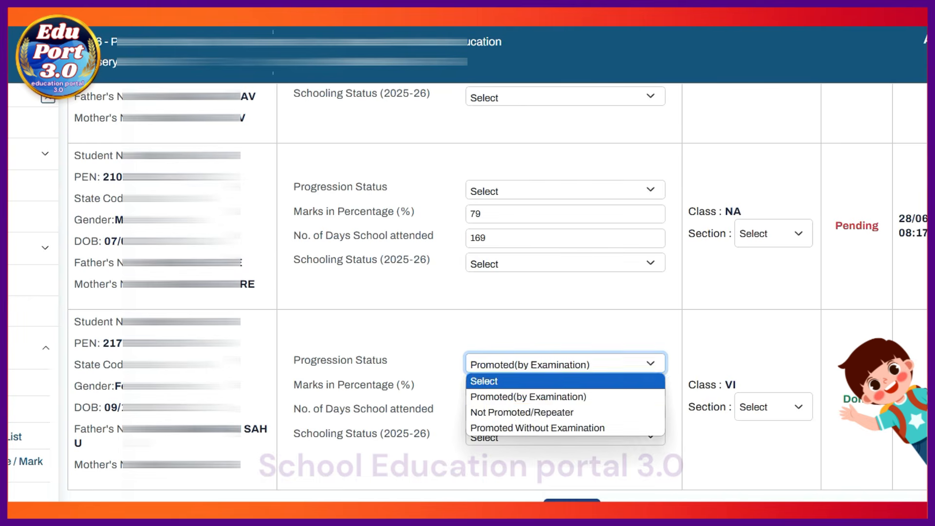
click(546, 413)
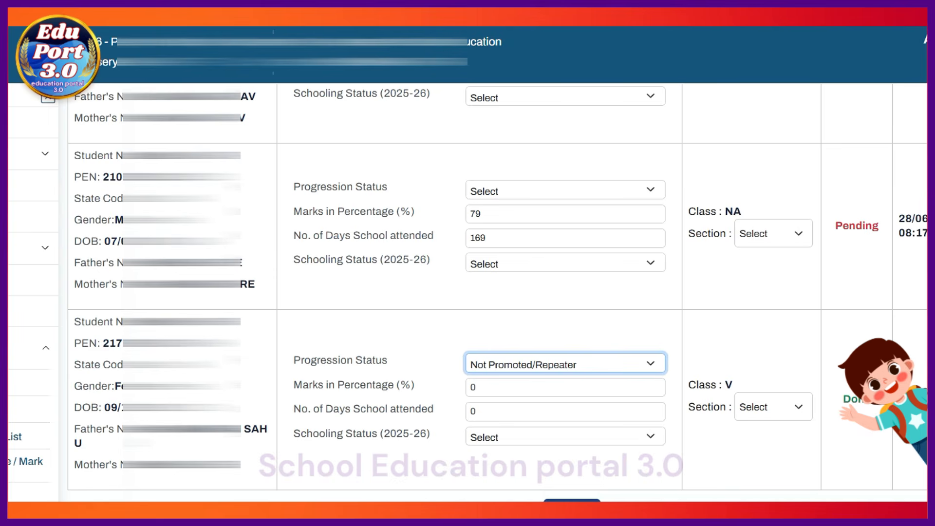
Step: Set the last student's progression status to Promoted(by Examination), marks to 85 percent and days attended to 189
click(565, 364)
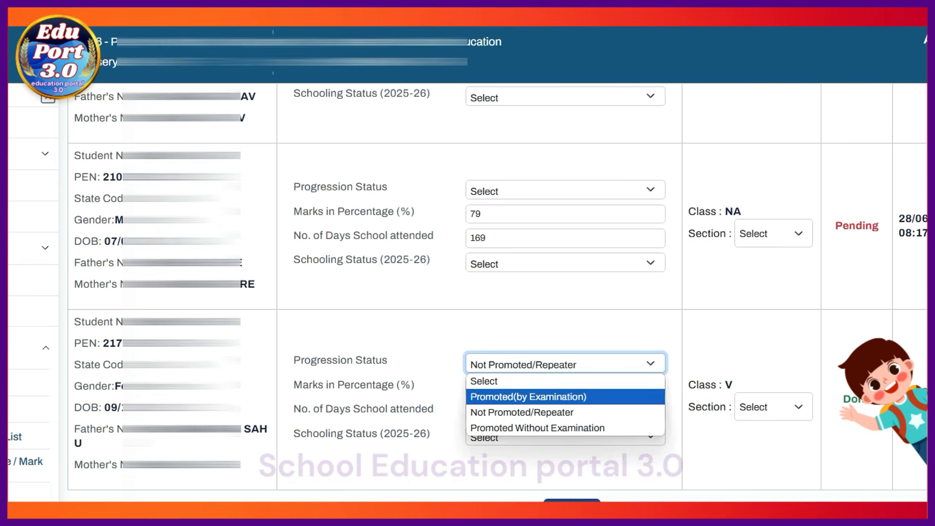
click(545, 396)
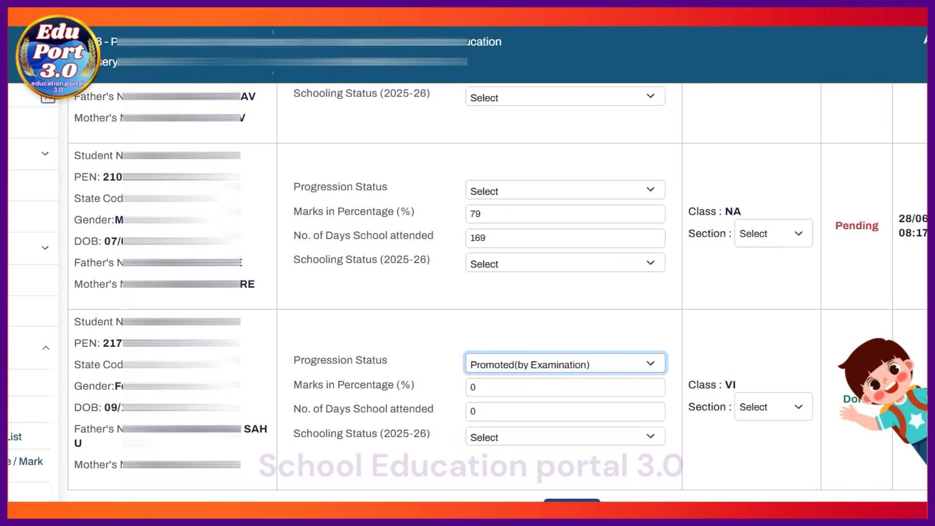
key(Tab)
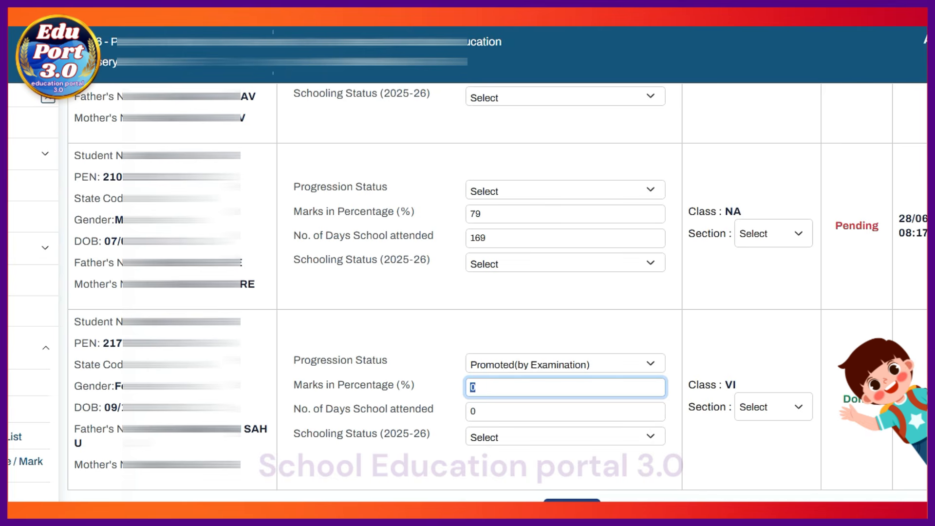
text(8)
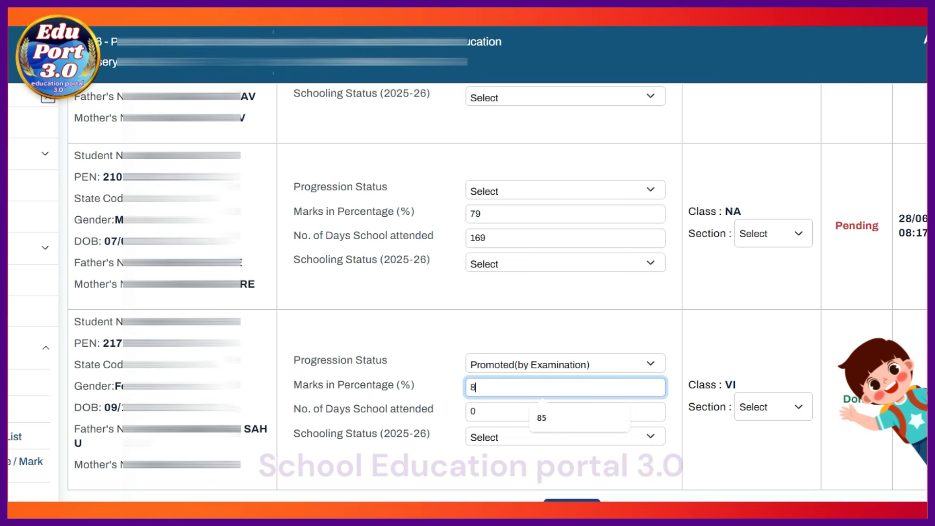
text(5)
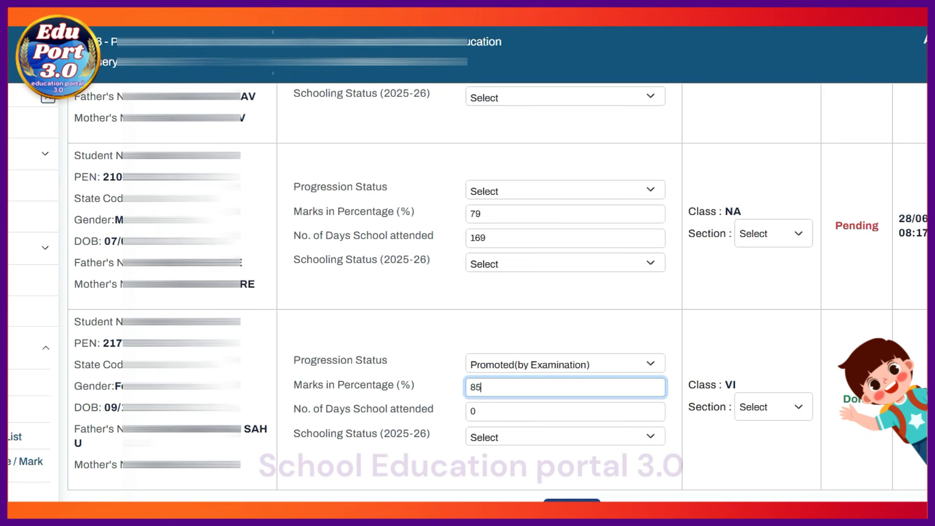
key(Tab)
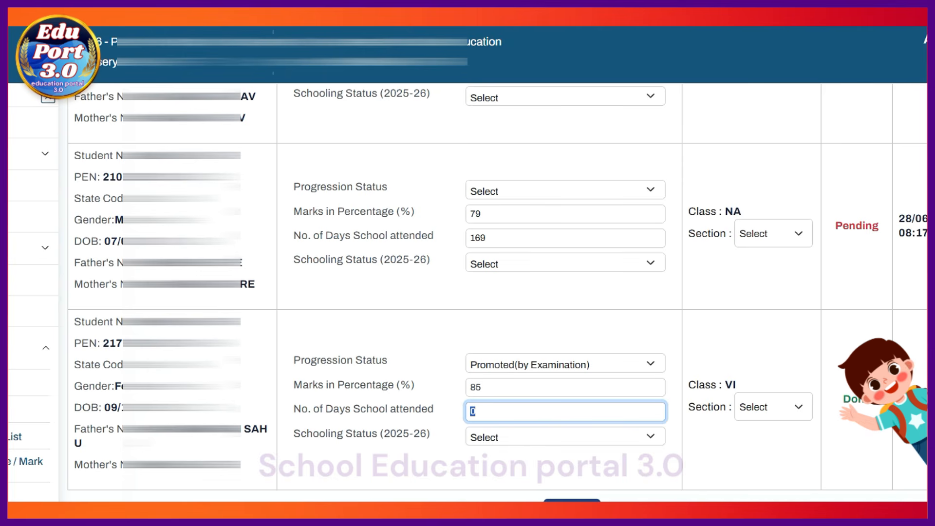
text(189)
Step: Try Left School with TC/without TC as the last student's 2025-26 schooling status
click(565, 436)
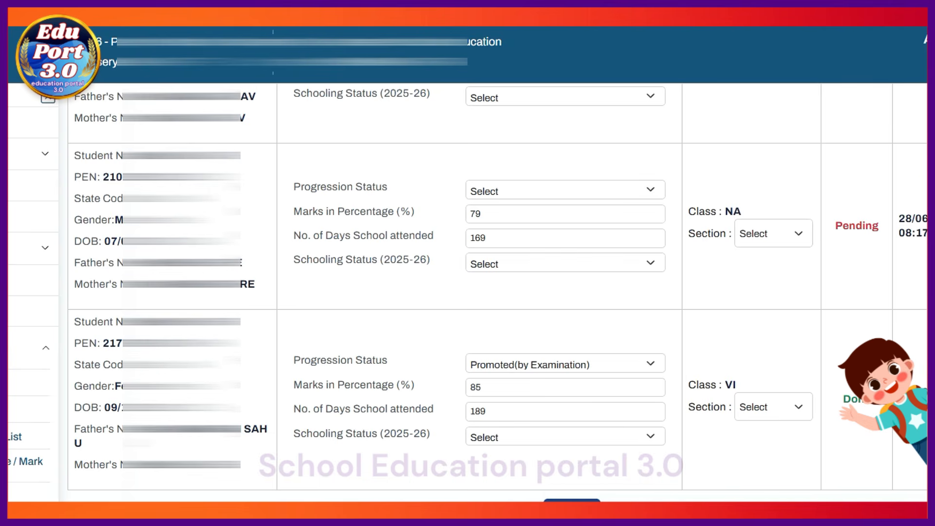
click(565, 437)
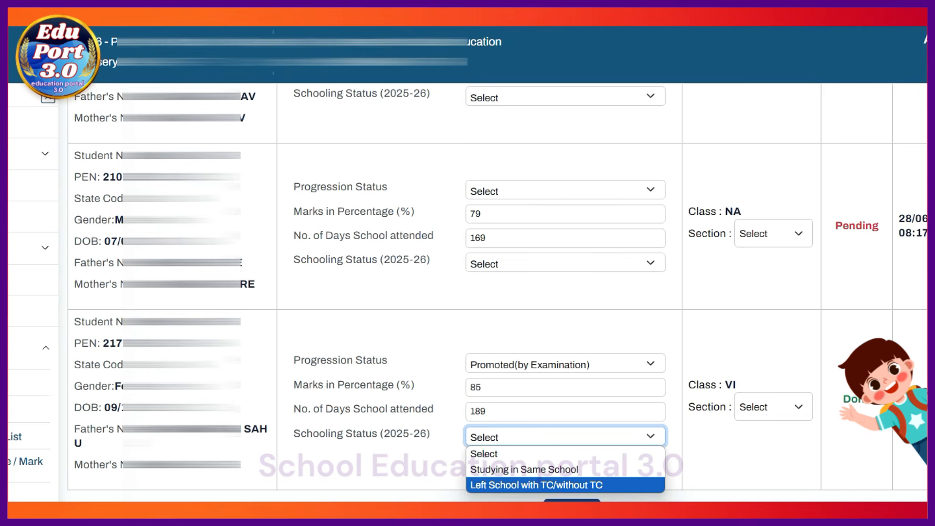
click(566, 485)
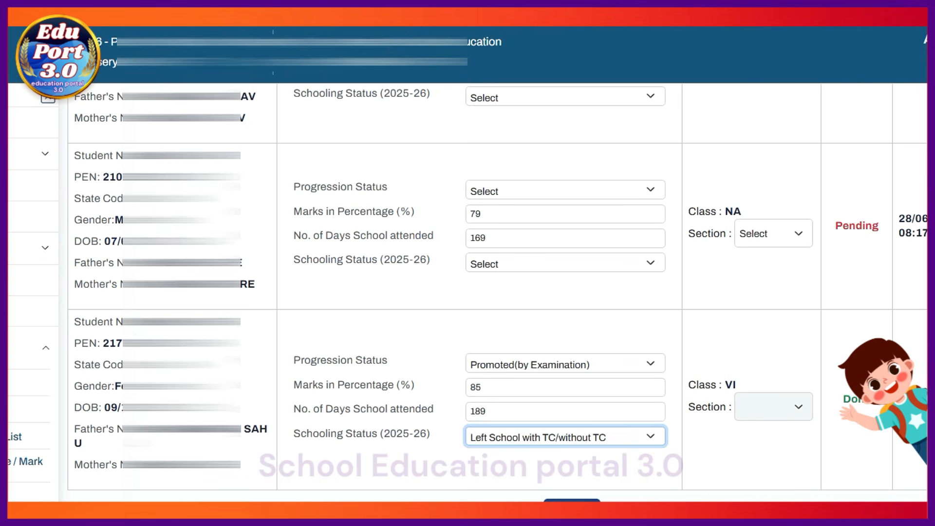
Step: Set the last student's schooling status to Studying in Same School with Section A, and save the record
click(565, 437)
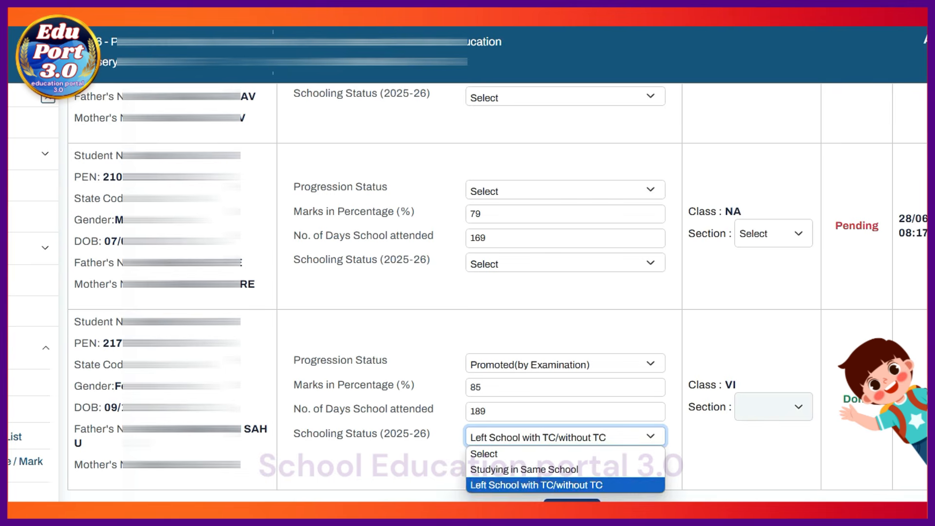
click(545, 470)
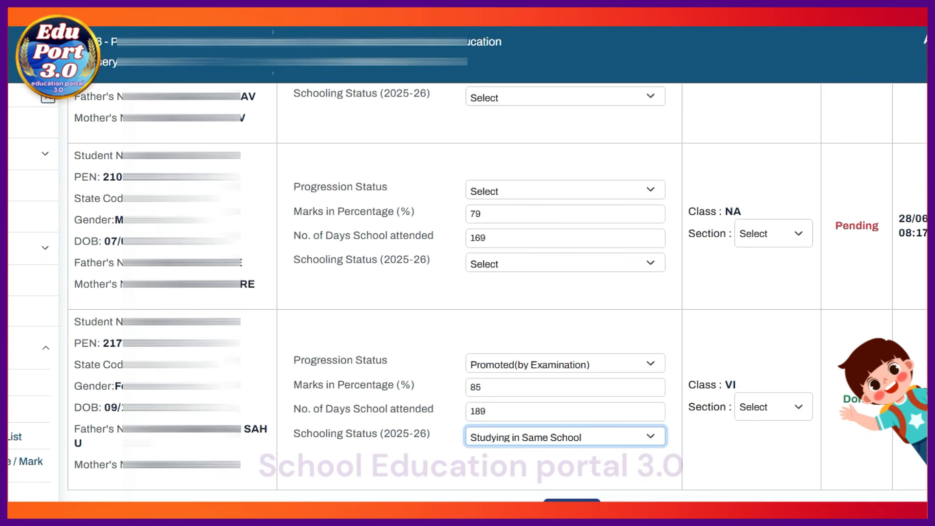
click(774, 407)
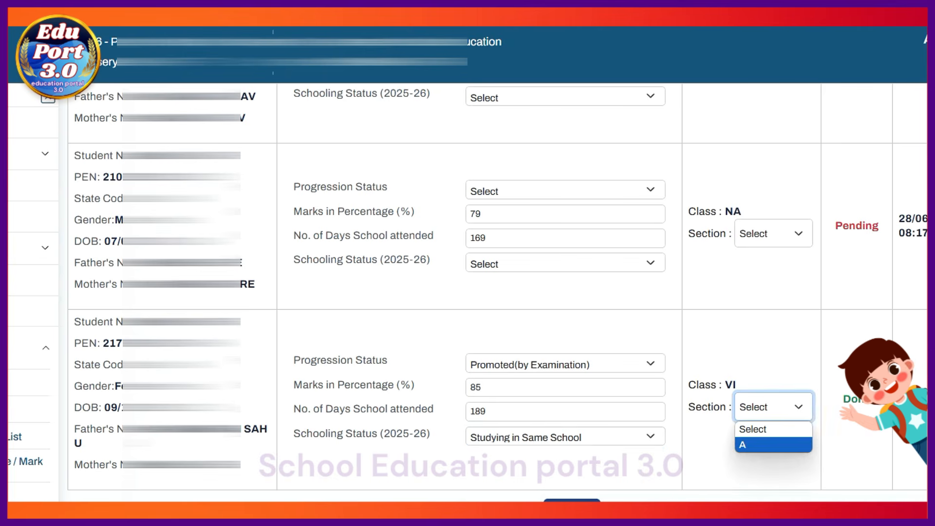
key(Return)
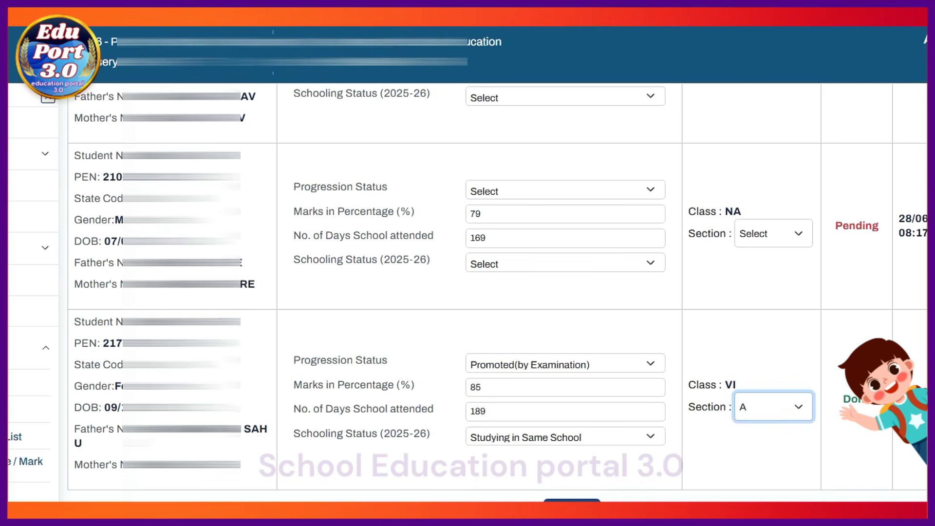
key(Tab)
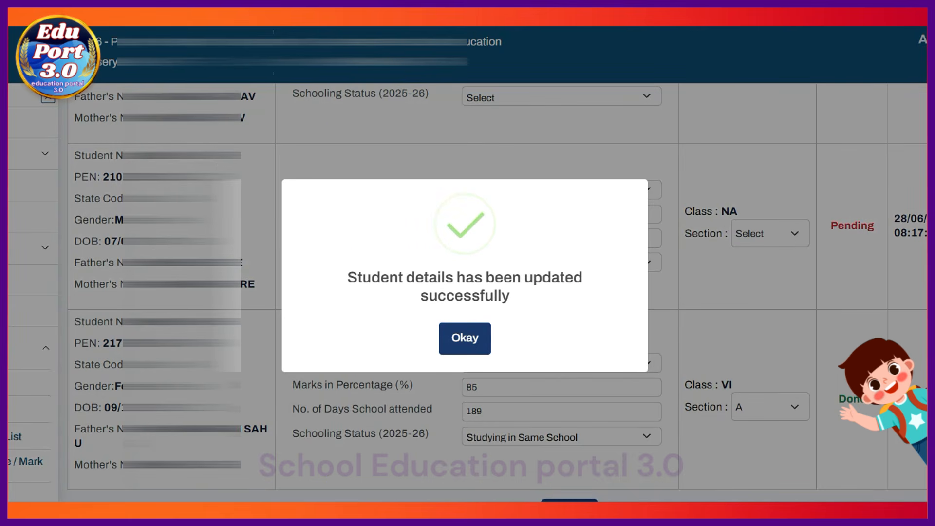
click(464, 339)
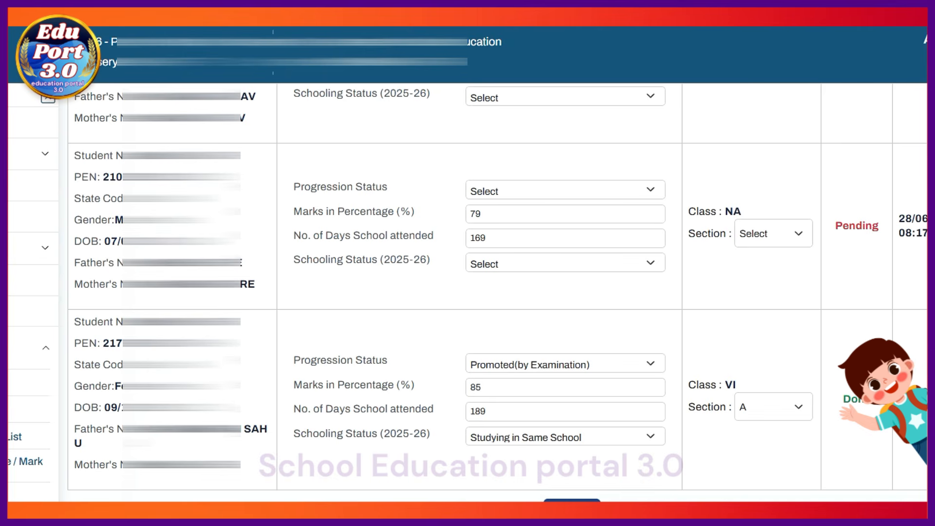
Step: Update the second-to-last student as Promoted(by Examination), Studying in Same School, Section A, and save the record
click(566, 190)
key(Return)
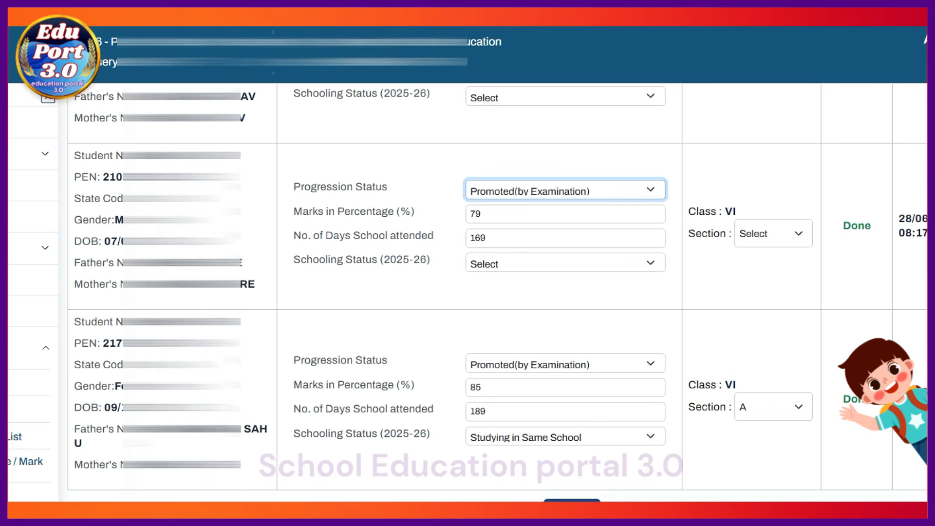
click(565, 263)
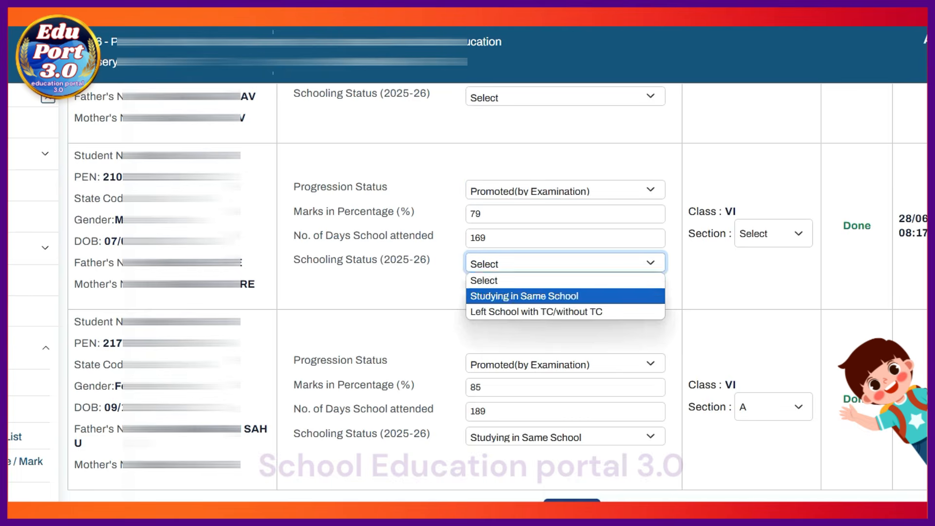
click(566, 296)
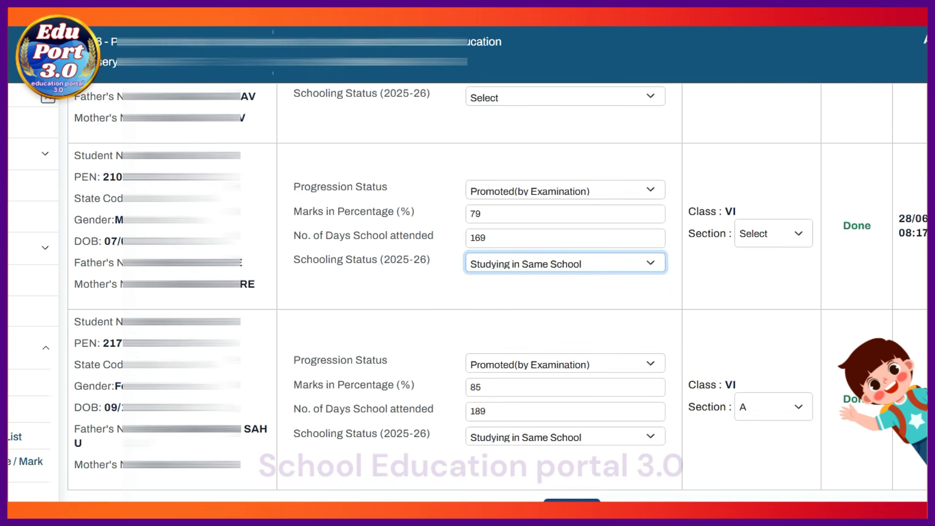
click(774, 233)
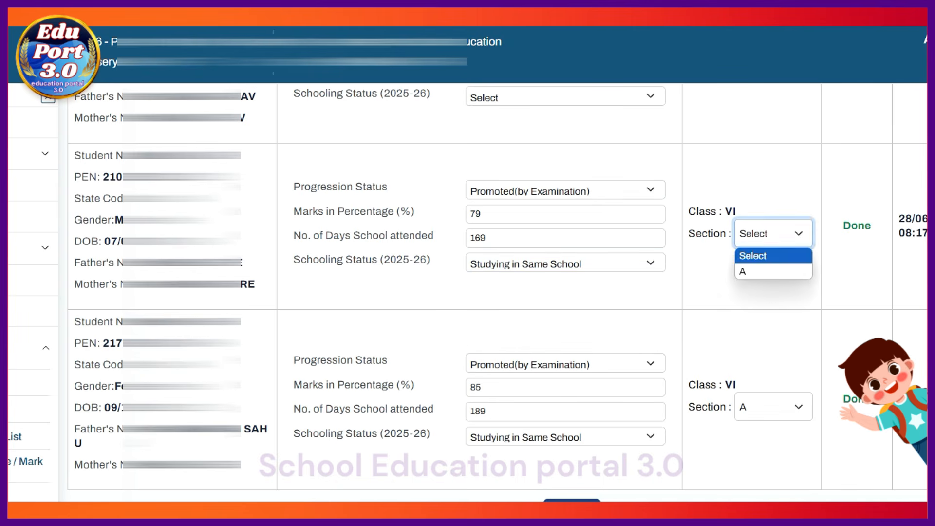
click(774, 271)
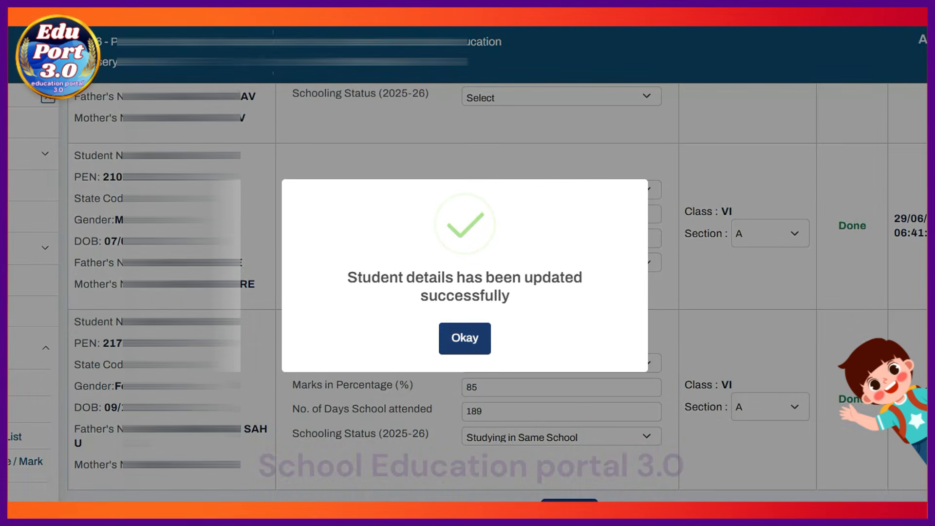
click(464, 337)
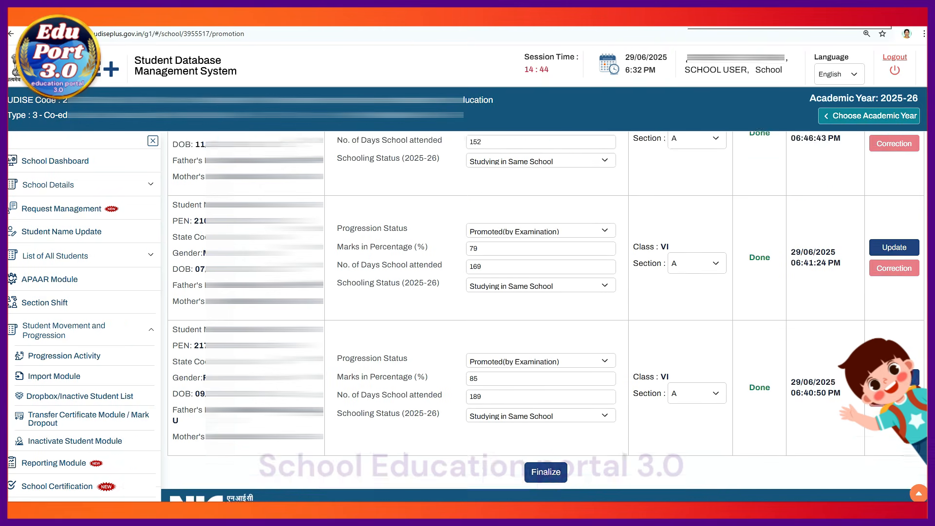
Step: Finalize the progression data for Class V, Section A, and confirm freezing the section
scroll(542, 316, down, 1)
scroll(542, 317, up, 6)
scroll(543, 317, up, 5)
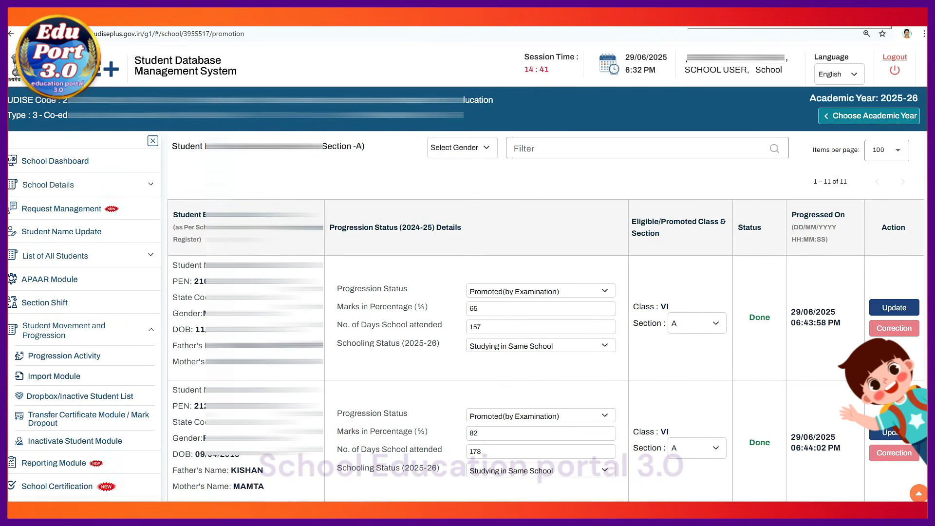
scroll(542, 316, down, 6)
scroll(543, 317, down, 10)
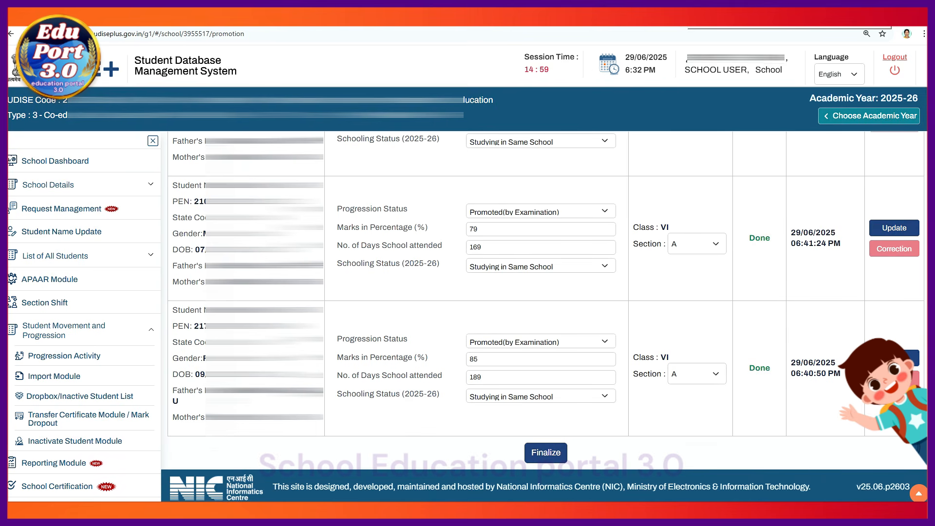
click(546, 453)
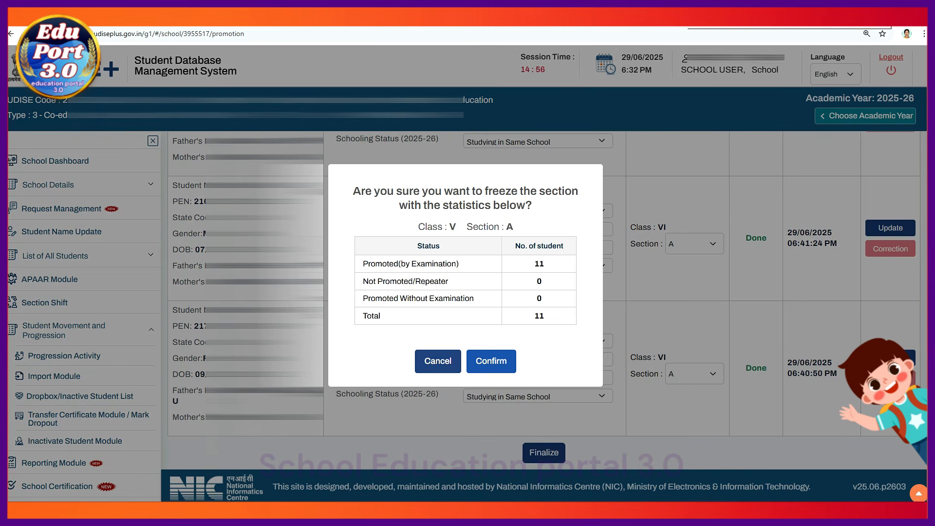
click(491, 361)
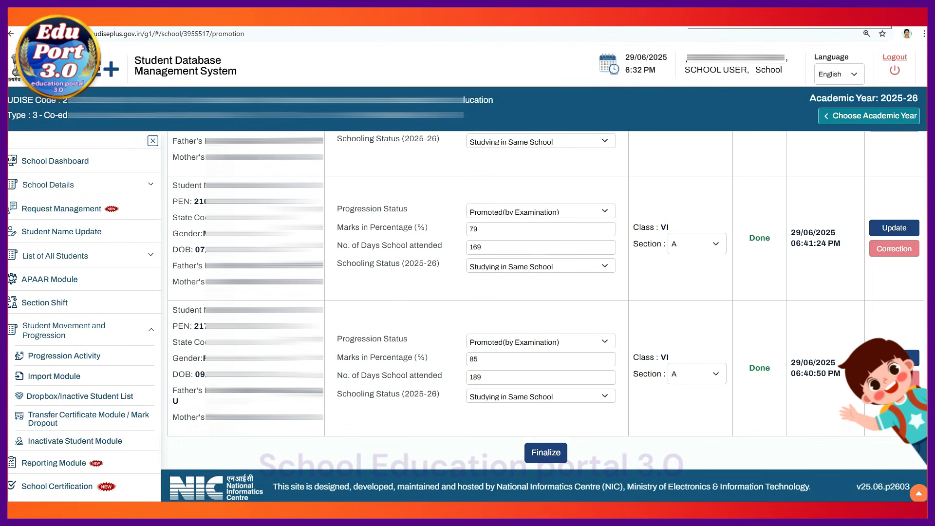
Step: Return from the Class V student list to the Progression Activity page with the Progression Module options
scroll(546, 317, up, 10)
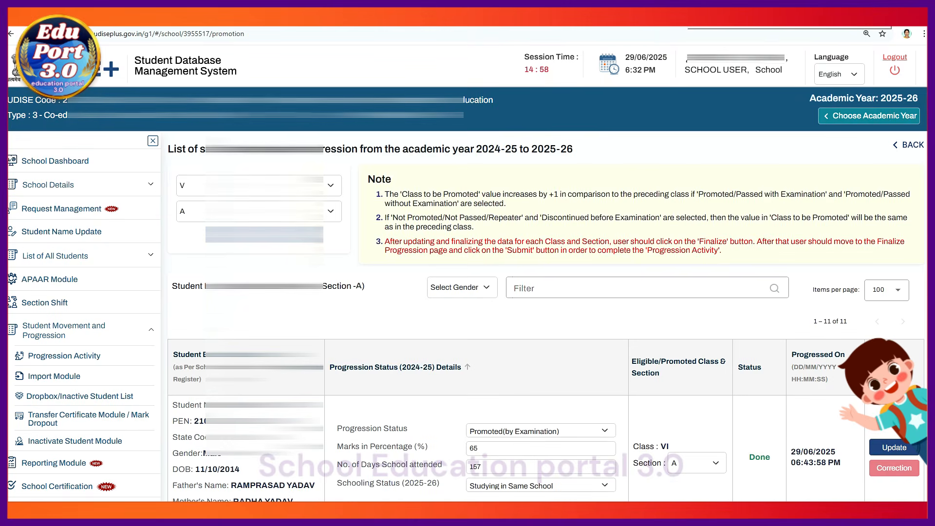
scroll(546, 317, down, 4)
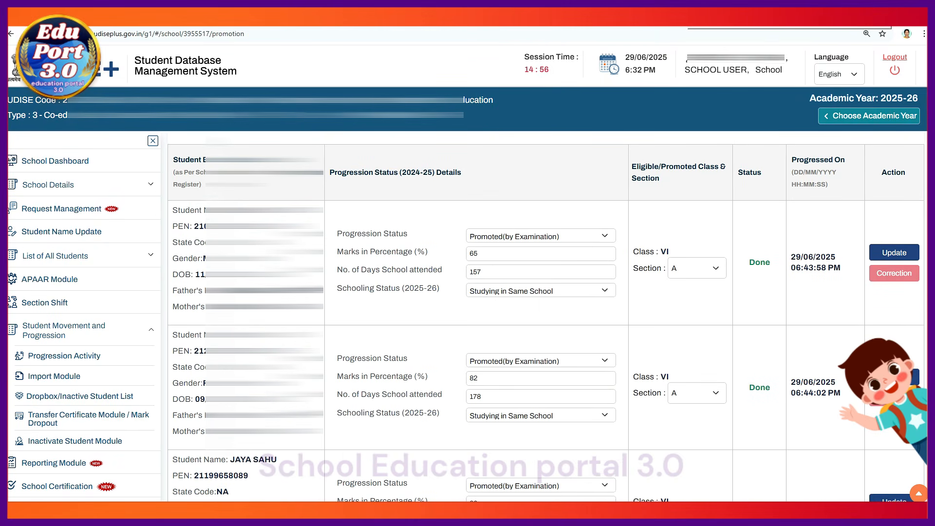
scroll(545, 316, down, 4)
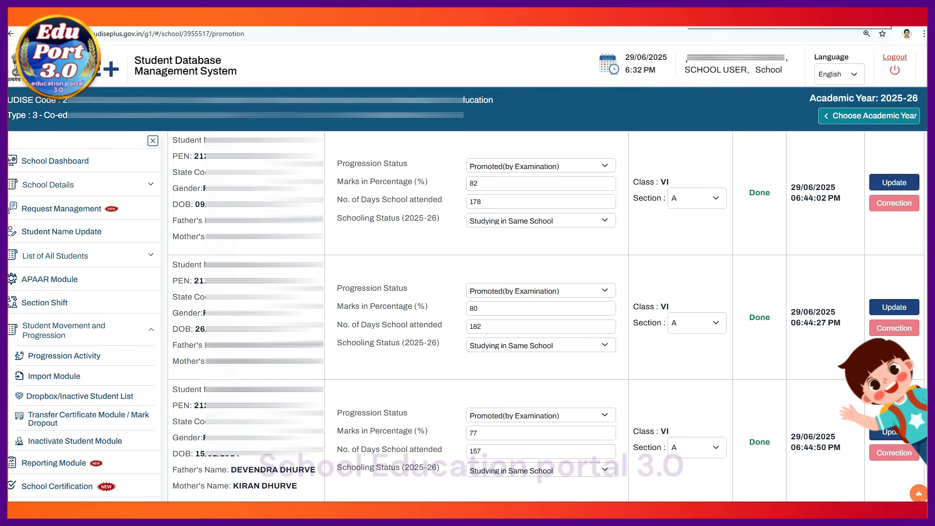
click(63, 356)
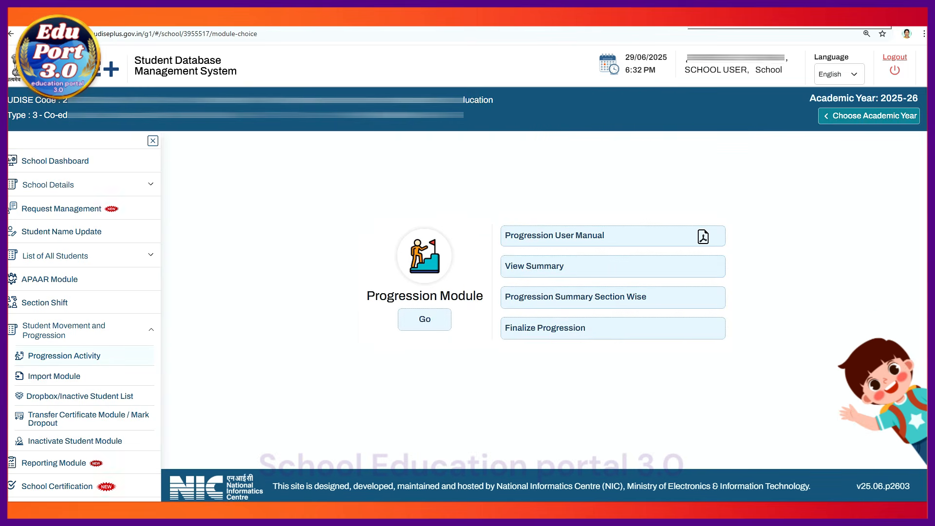